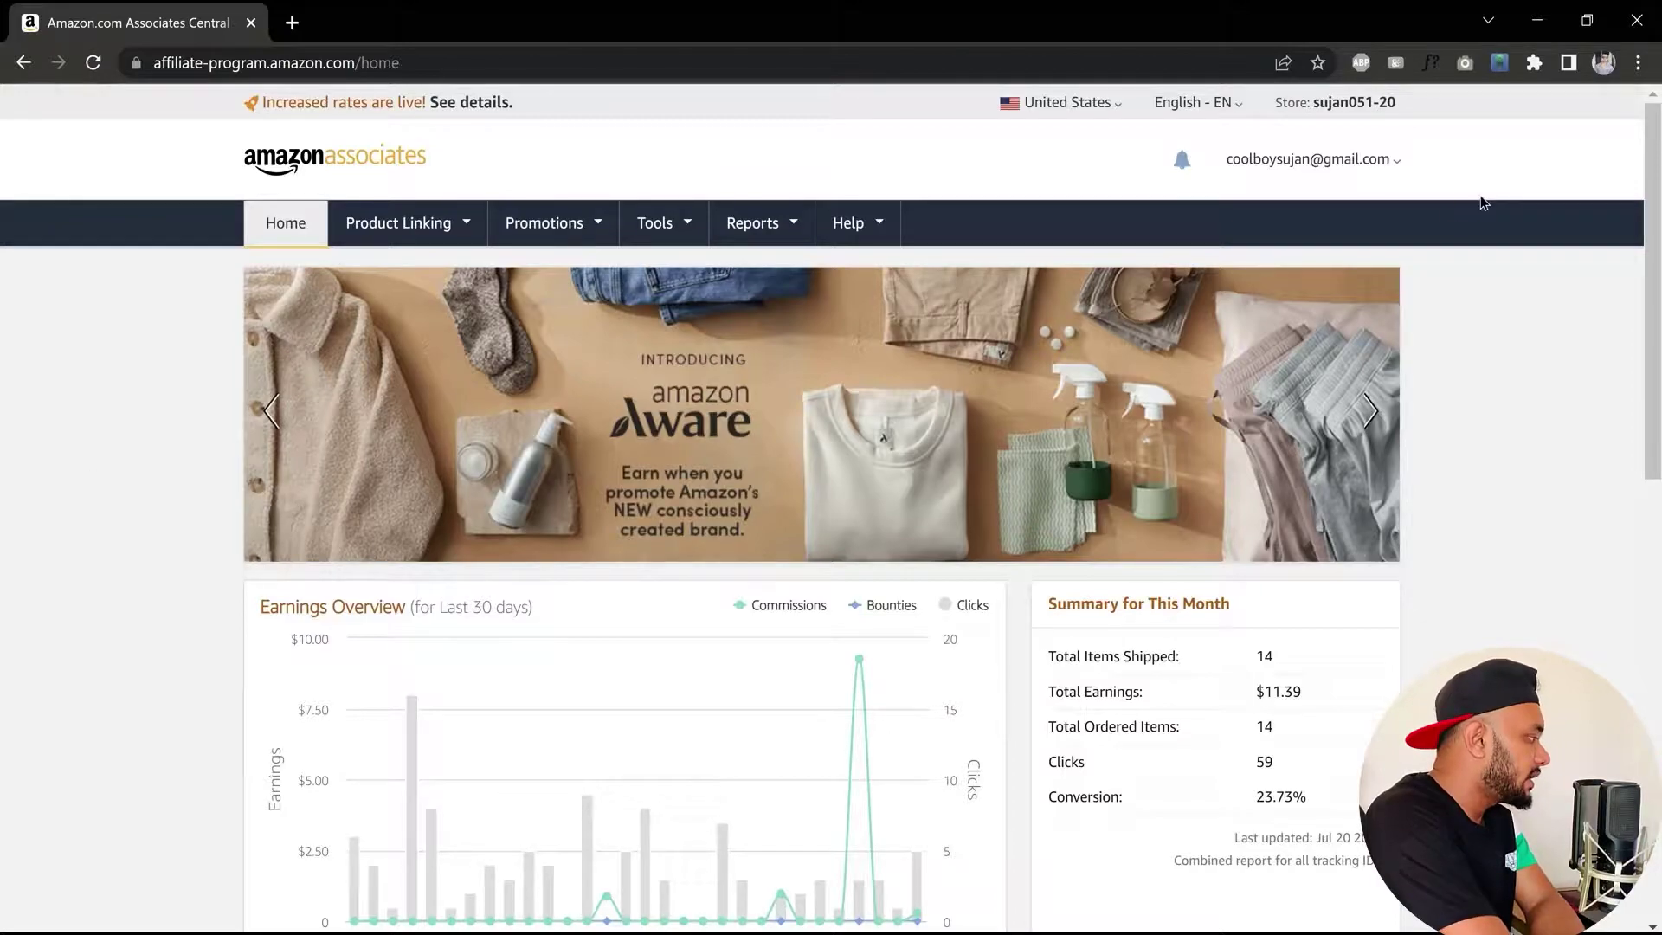
Open Account Settings from the account menu and review the account and tax information
left_click(1320, 159)
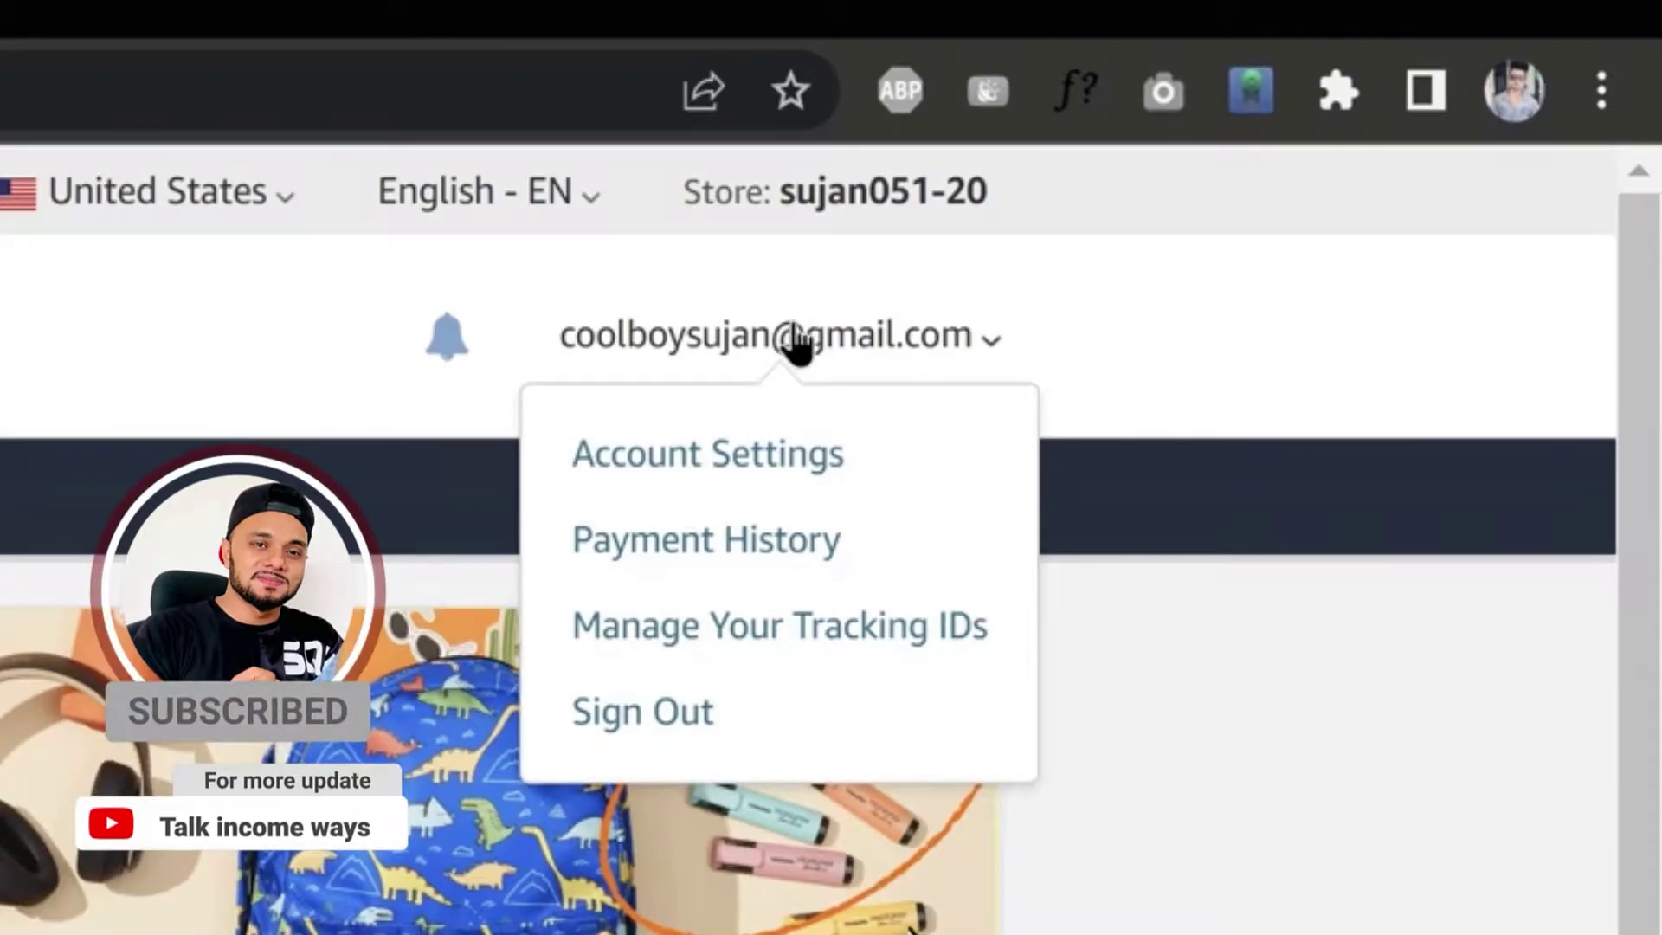
left_click(790, 458)
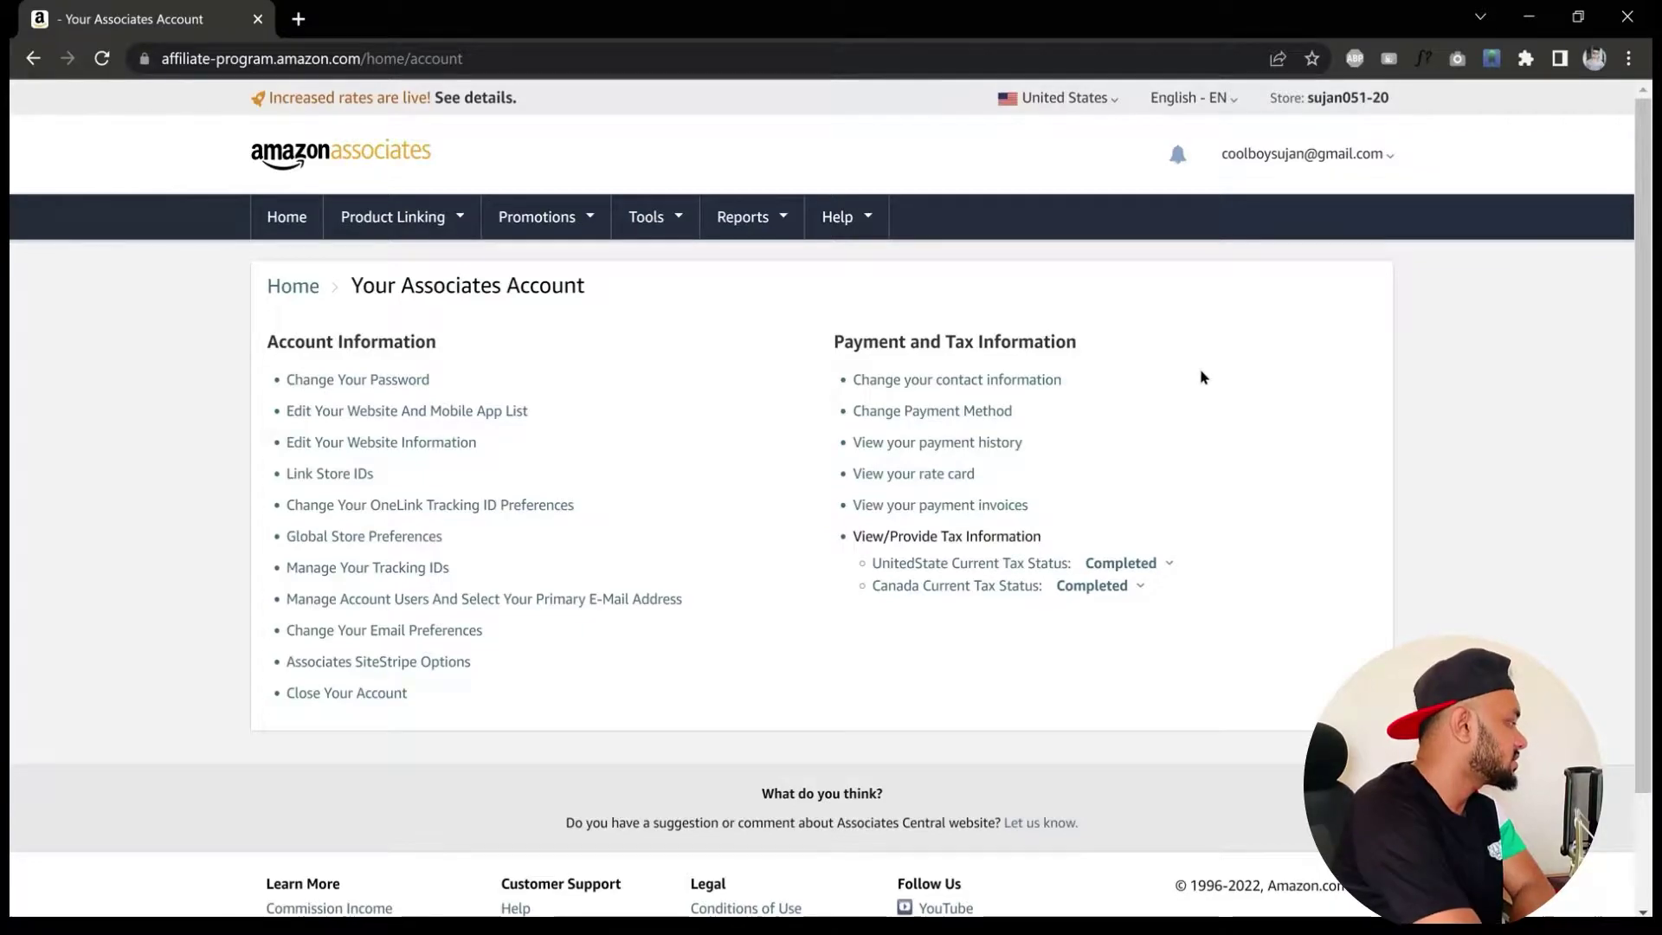
scroll(1202, 378, "up", 5)
scroll(1201, 377, "down", 5)
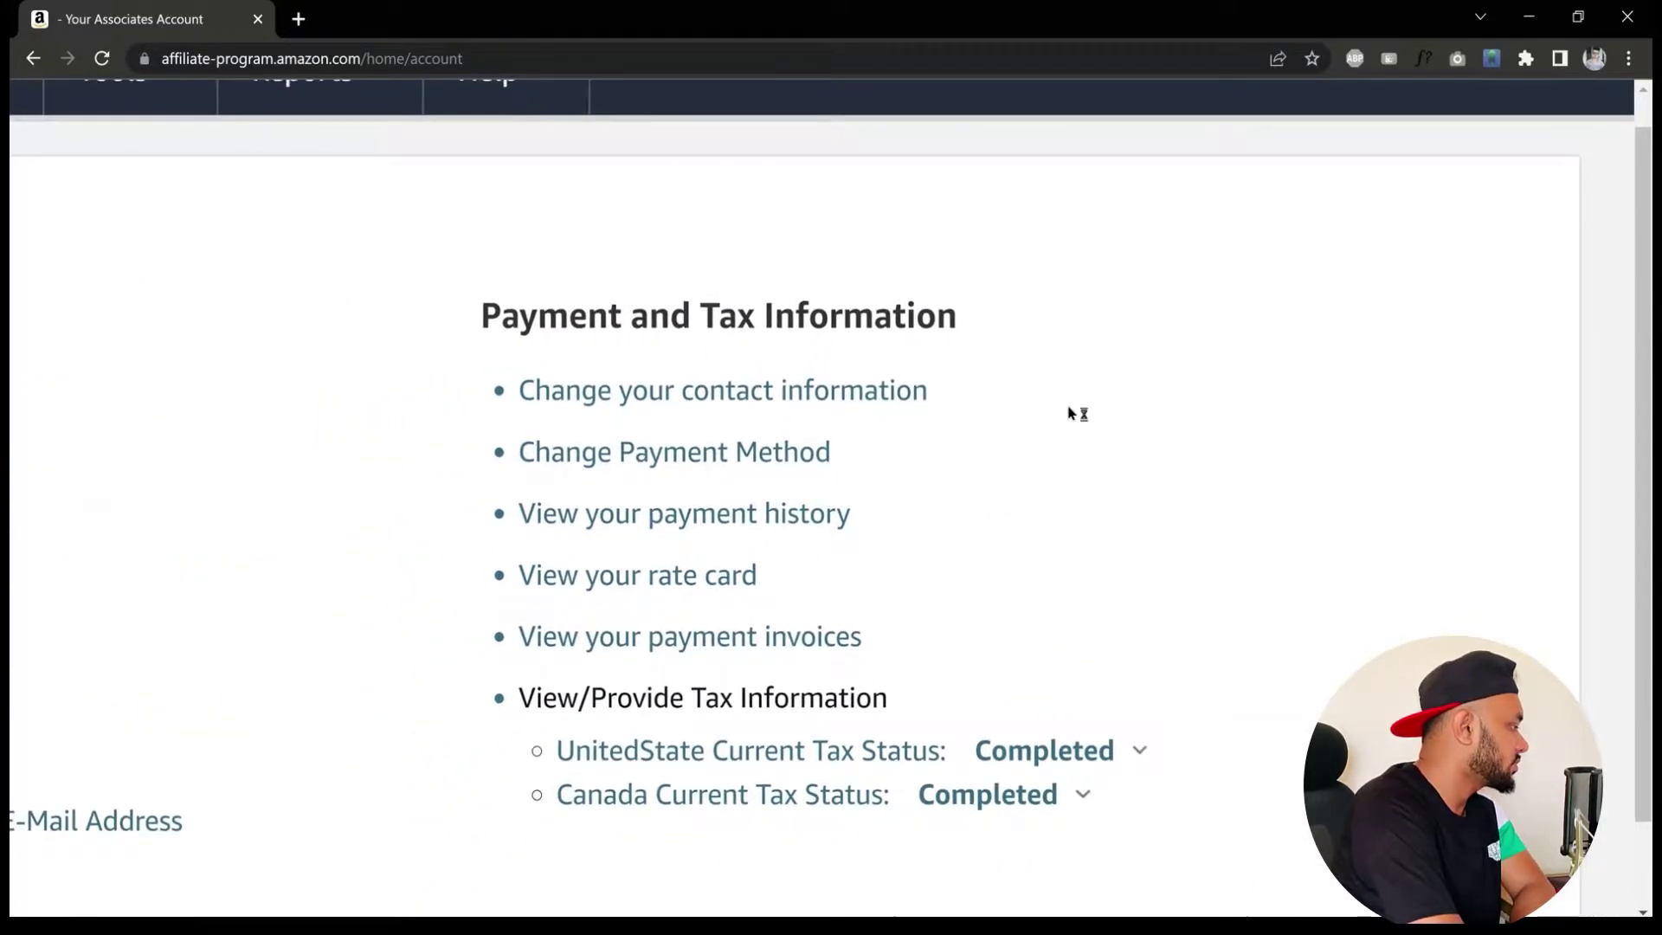
scroll(742, 455, "down", 5)
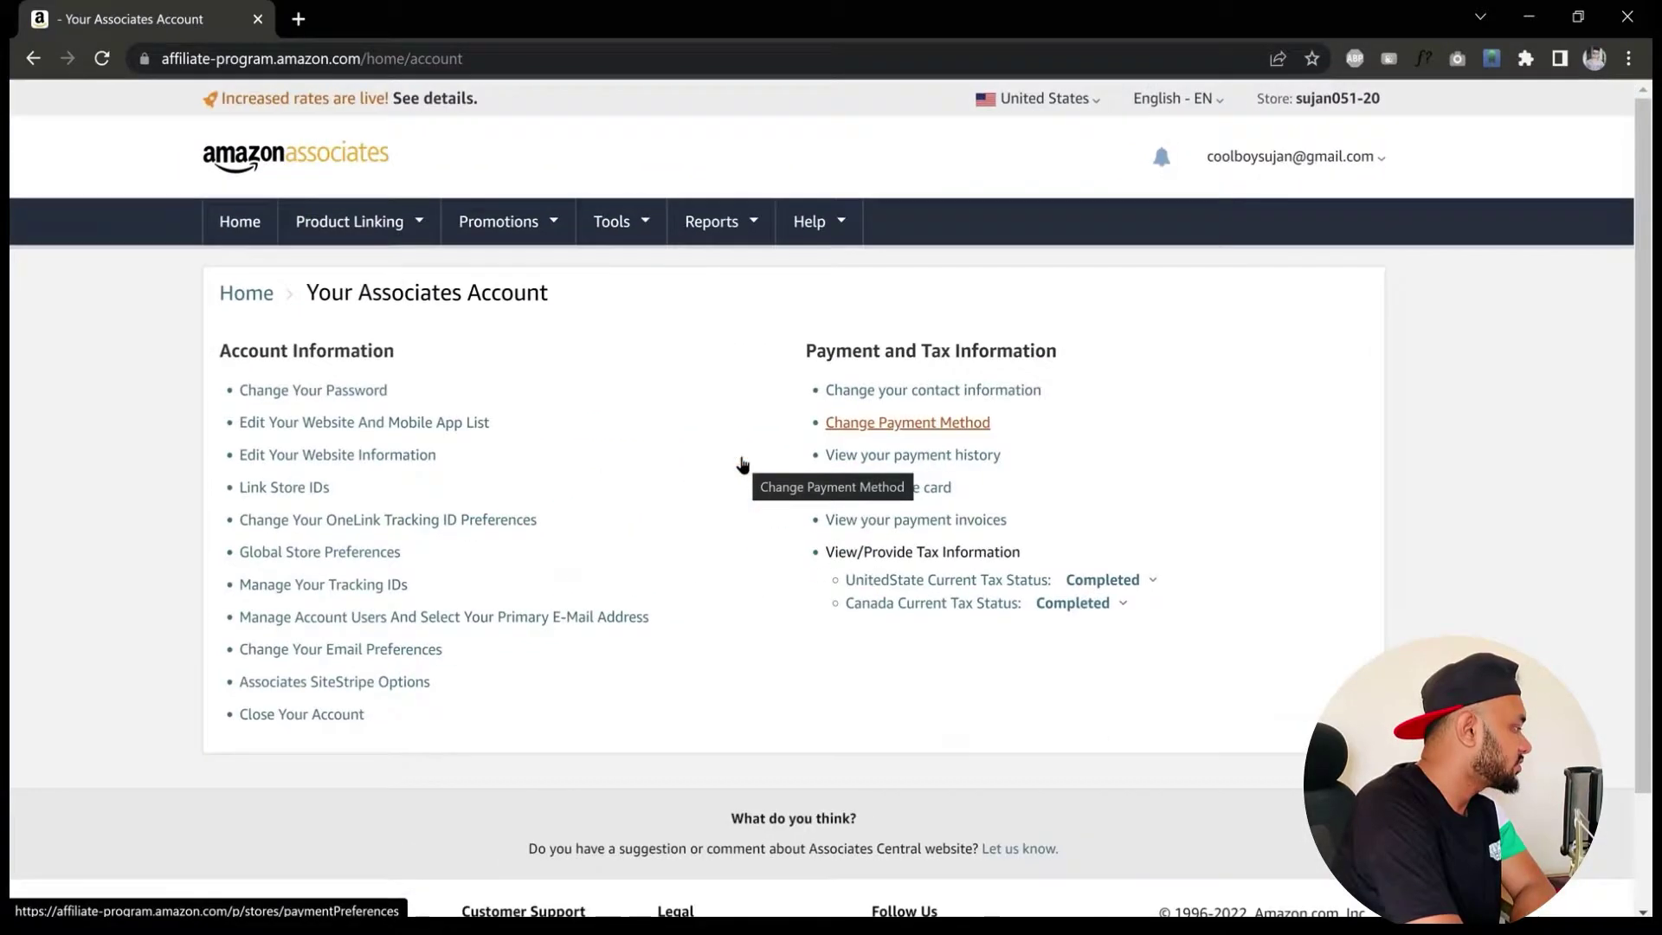
scroll(742, 465, "down", 1)
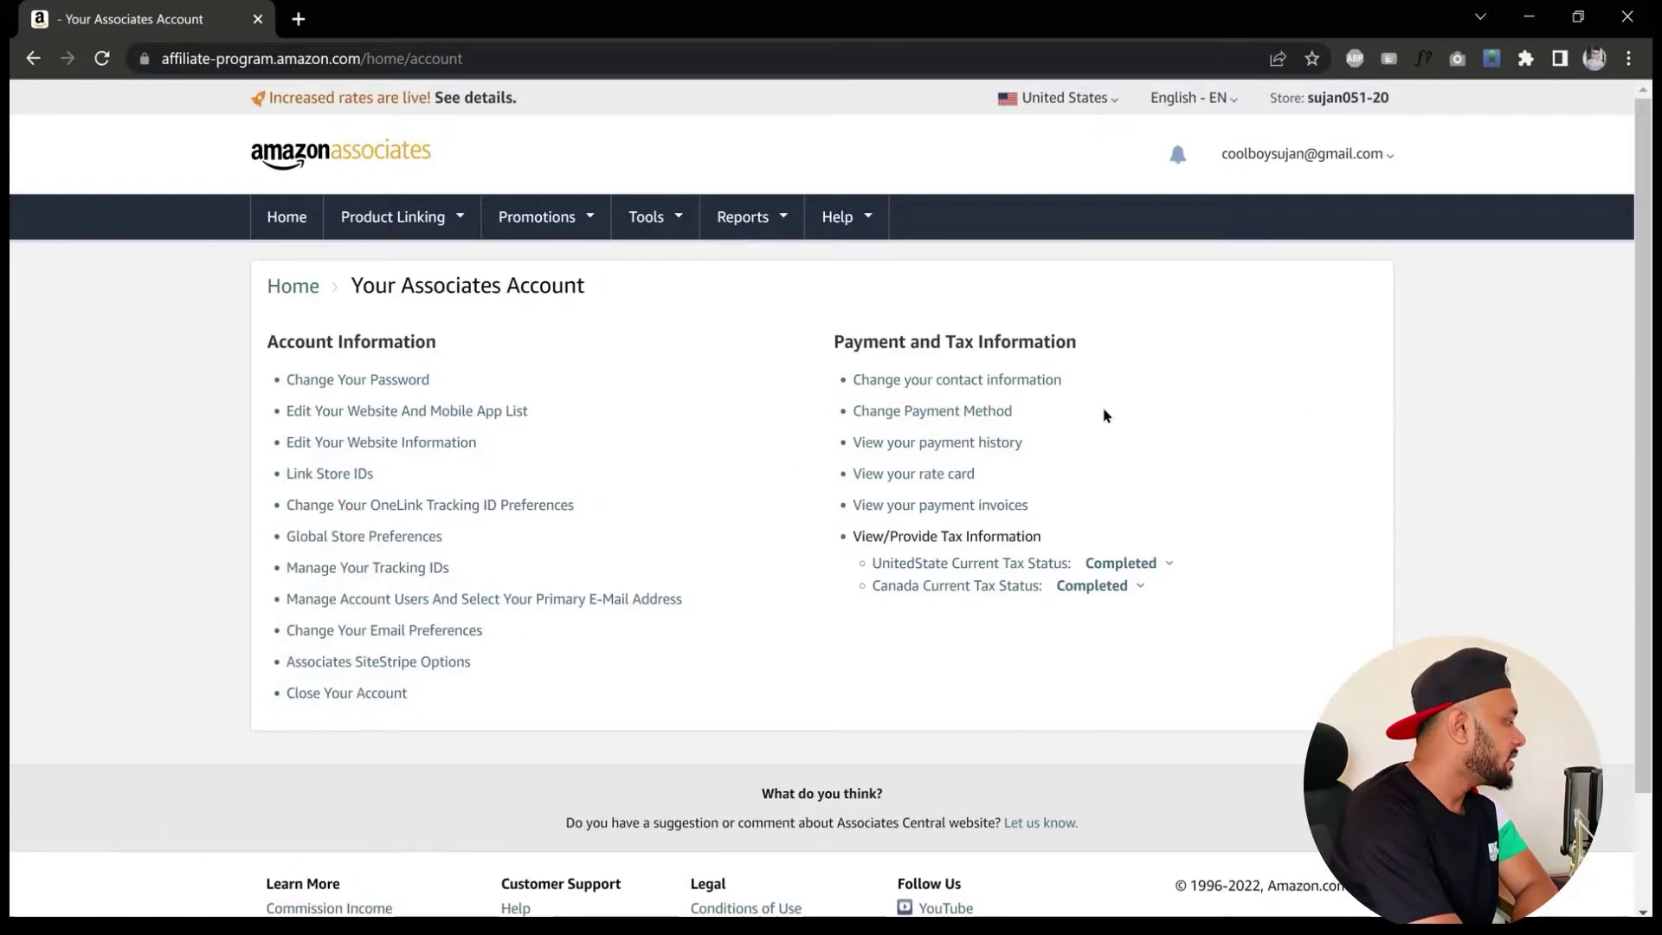
scroll(1102, 413, "up", 5, "ctrl")
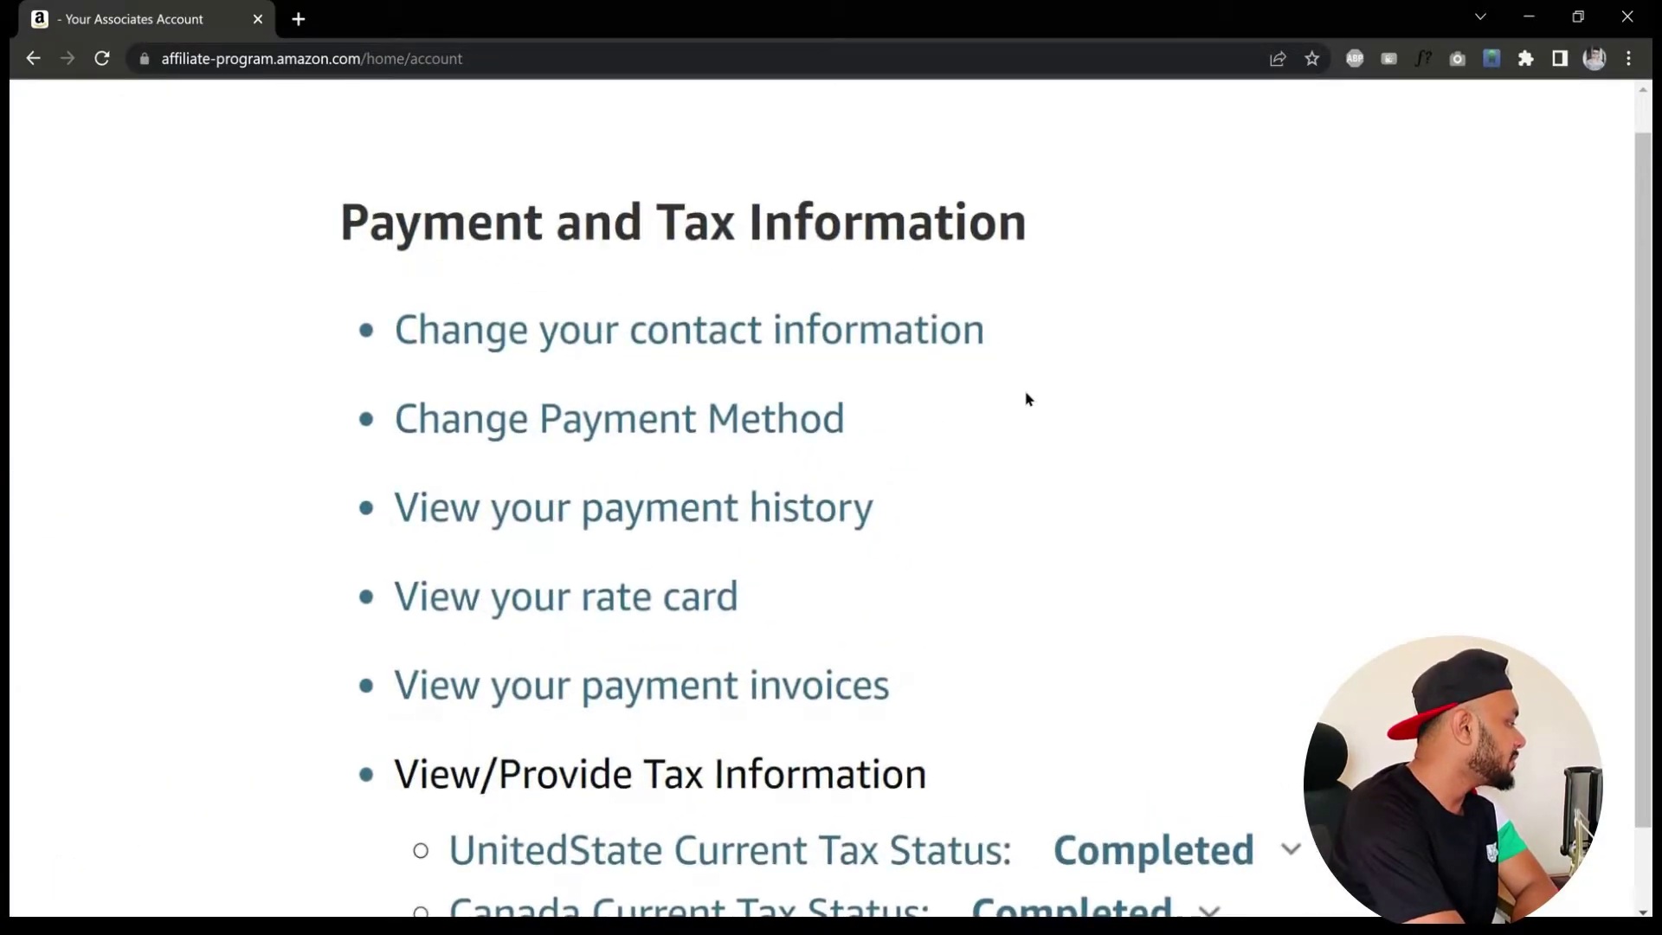
Open Change Payment Method and look through the seven-country direct-deposit table
left_click(634, 421)
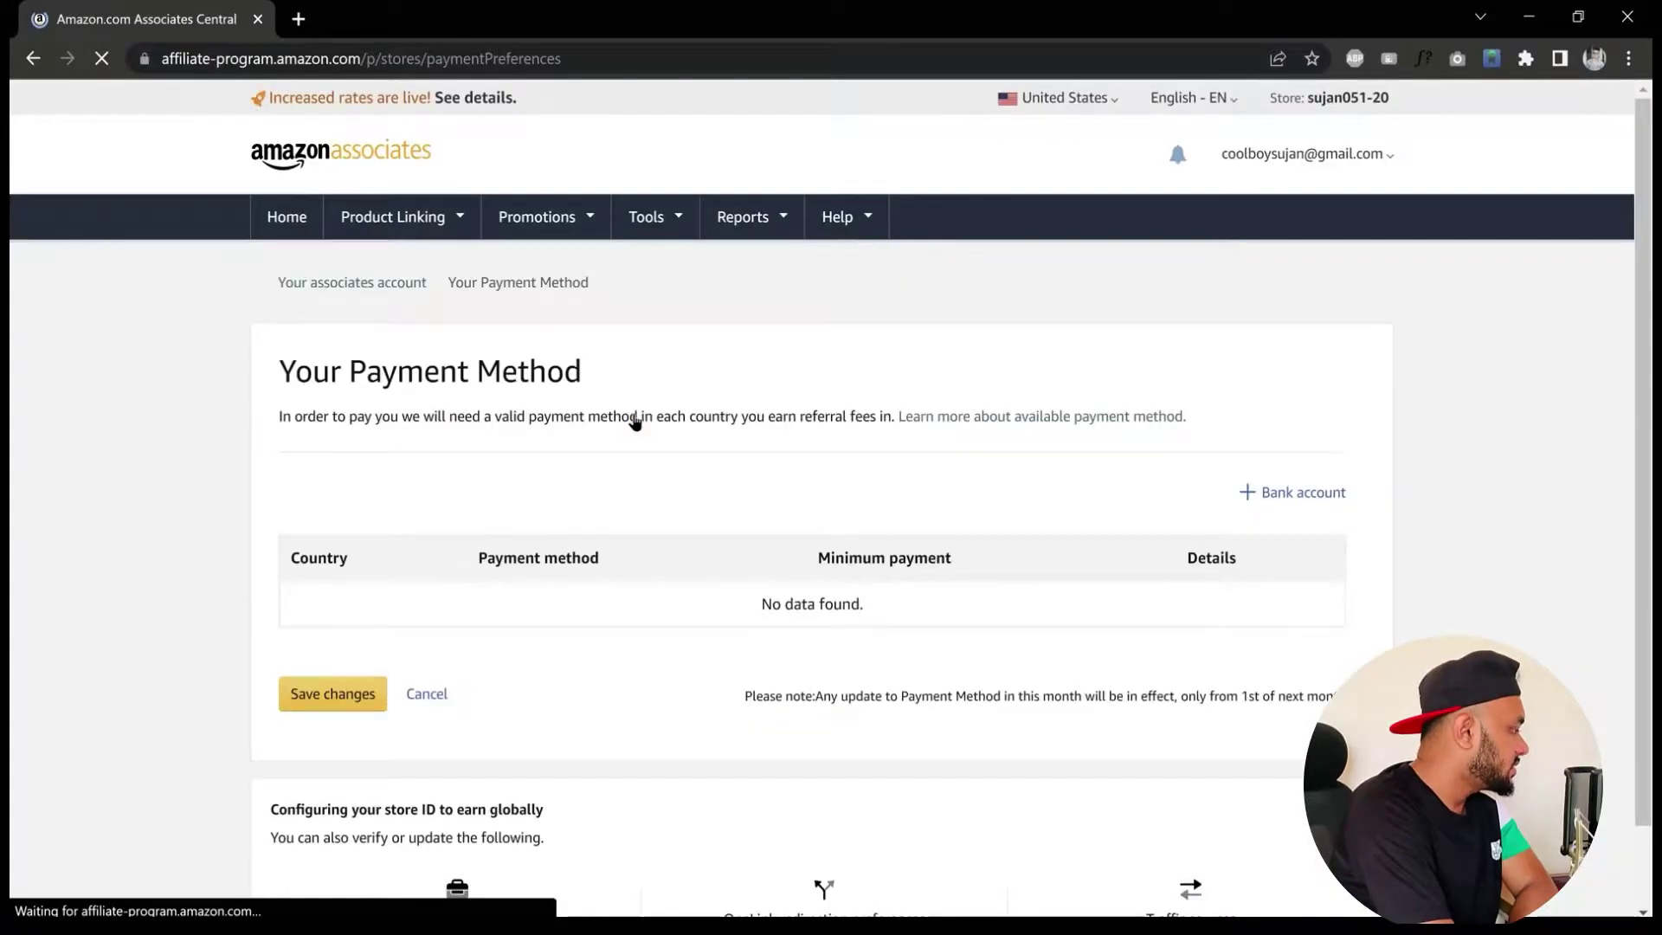
scroll(367, 547, "down", 3)
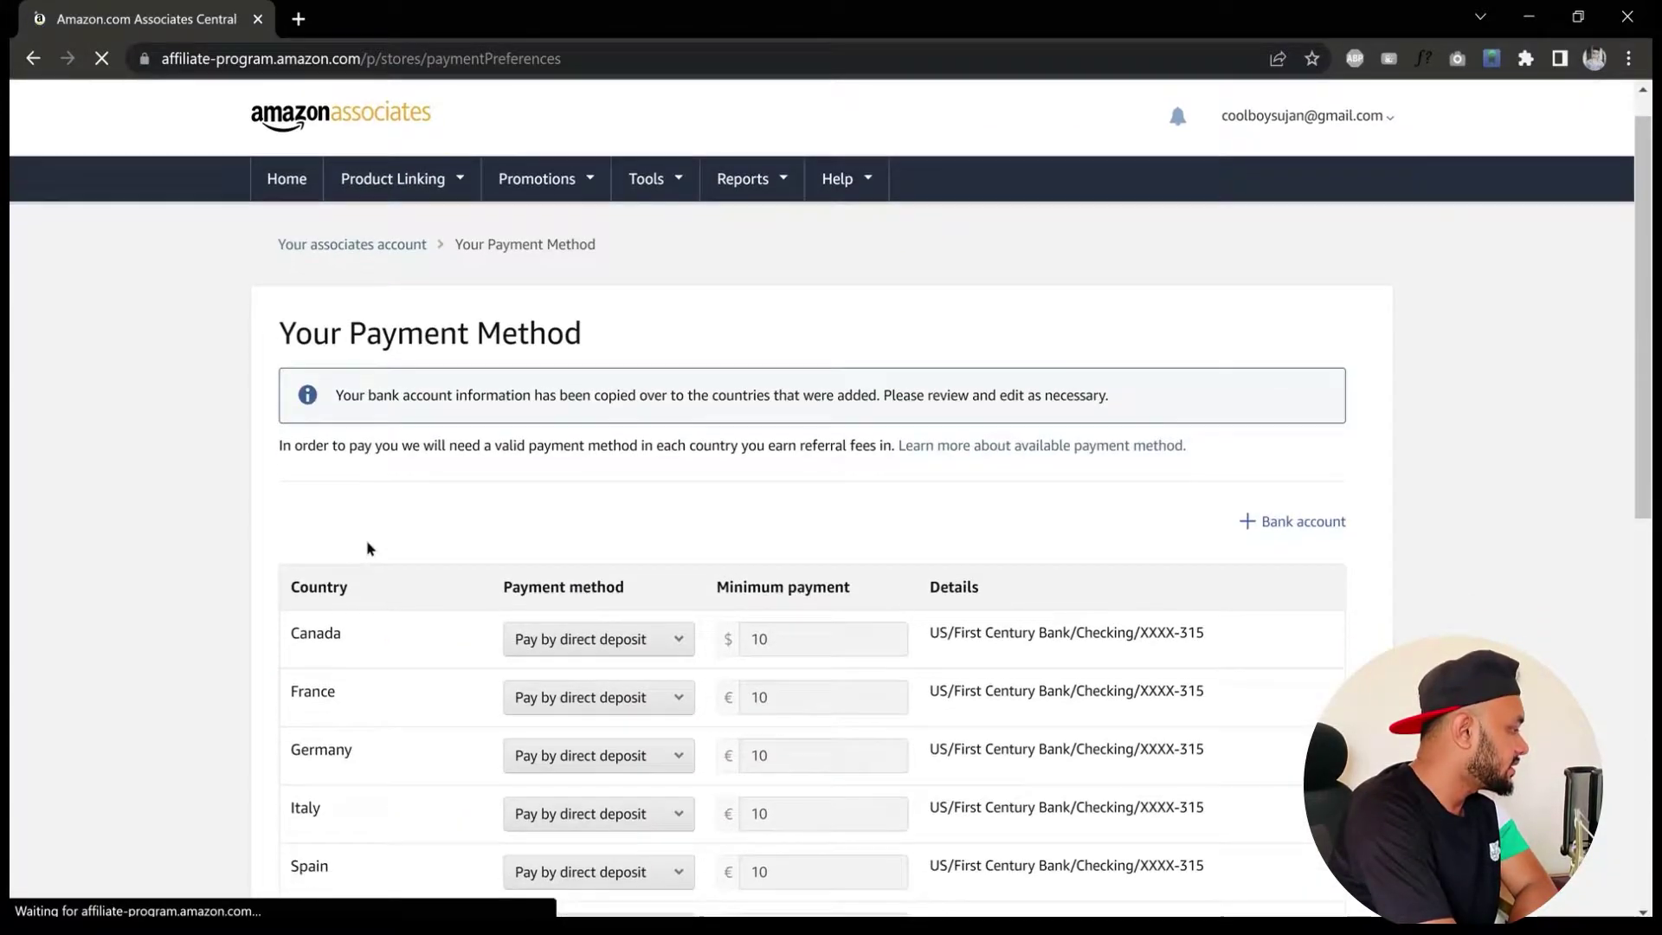
scroll(367, 547, "down", 1)
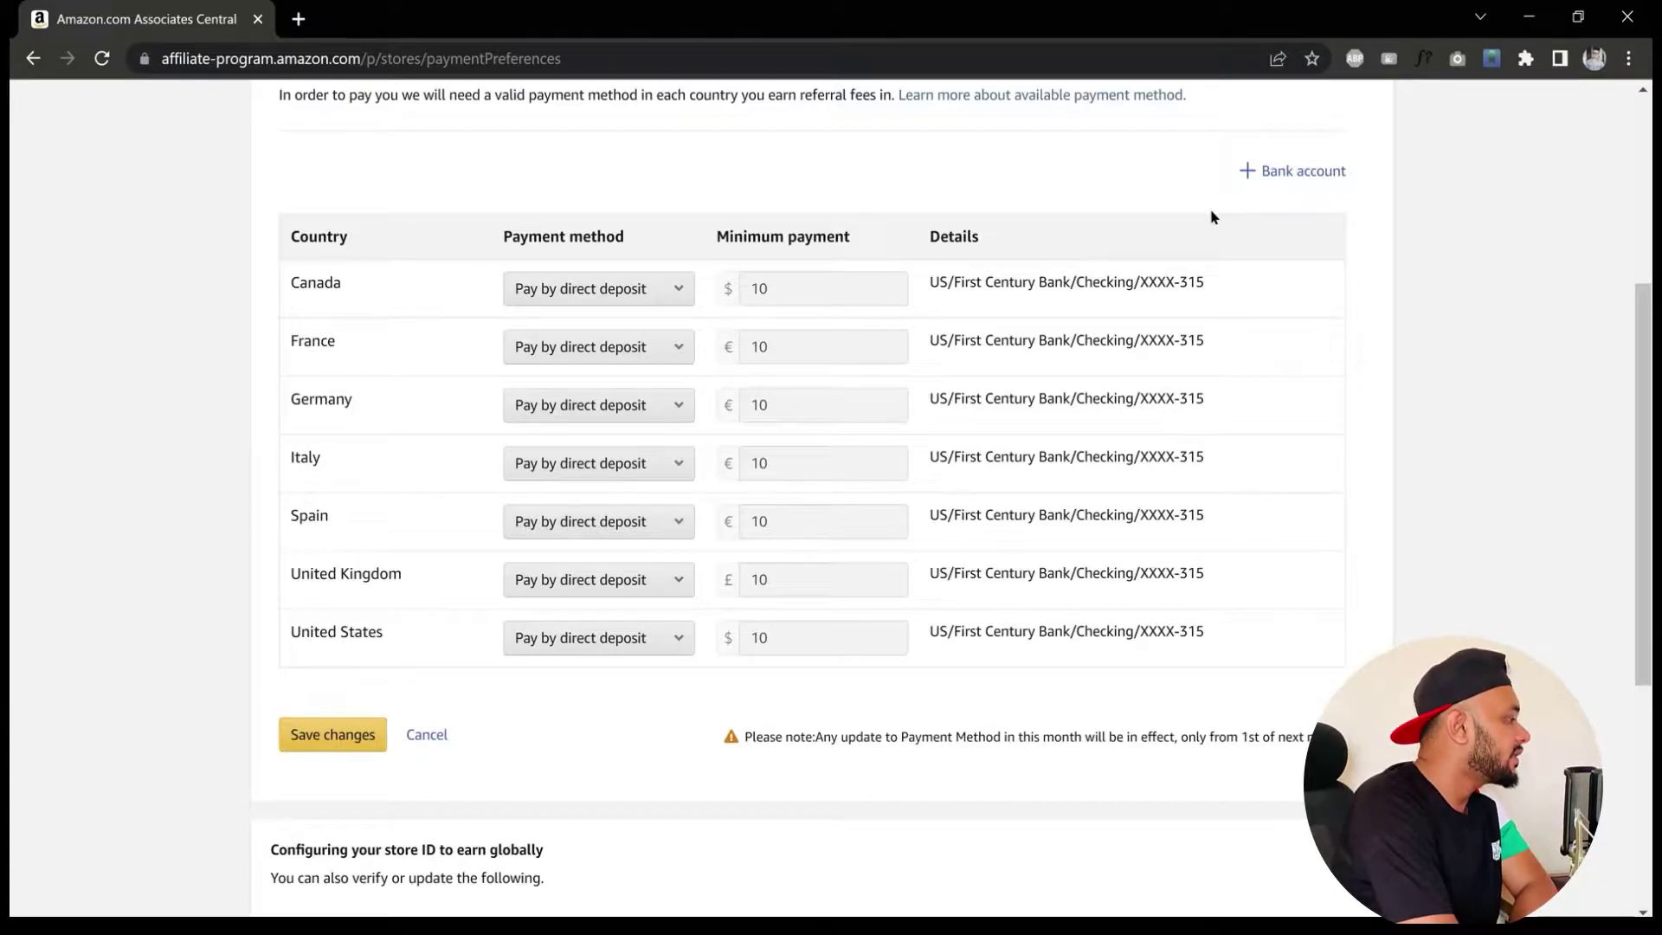
scroll(1518, 274, "up", 2)
scroll(1518, 273, "down", 1)
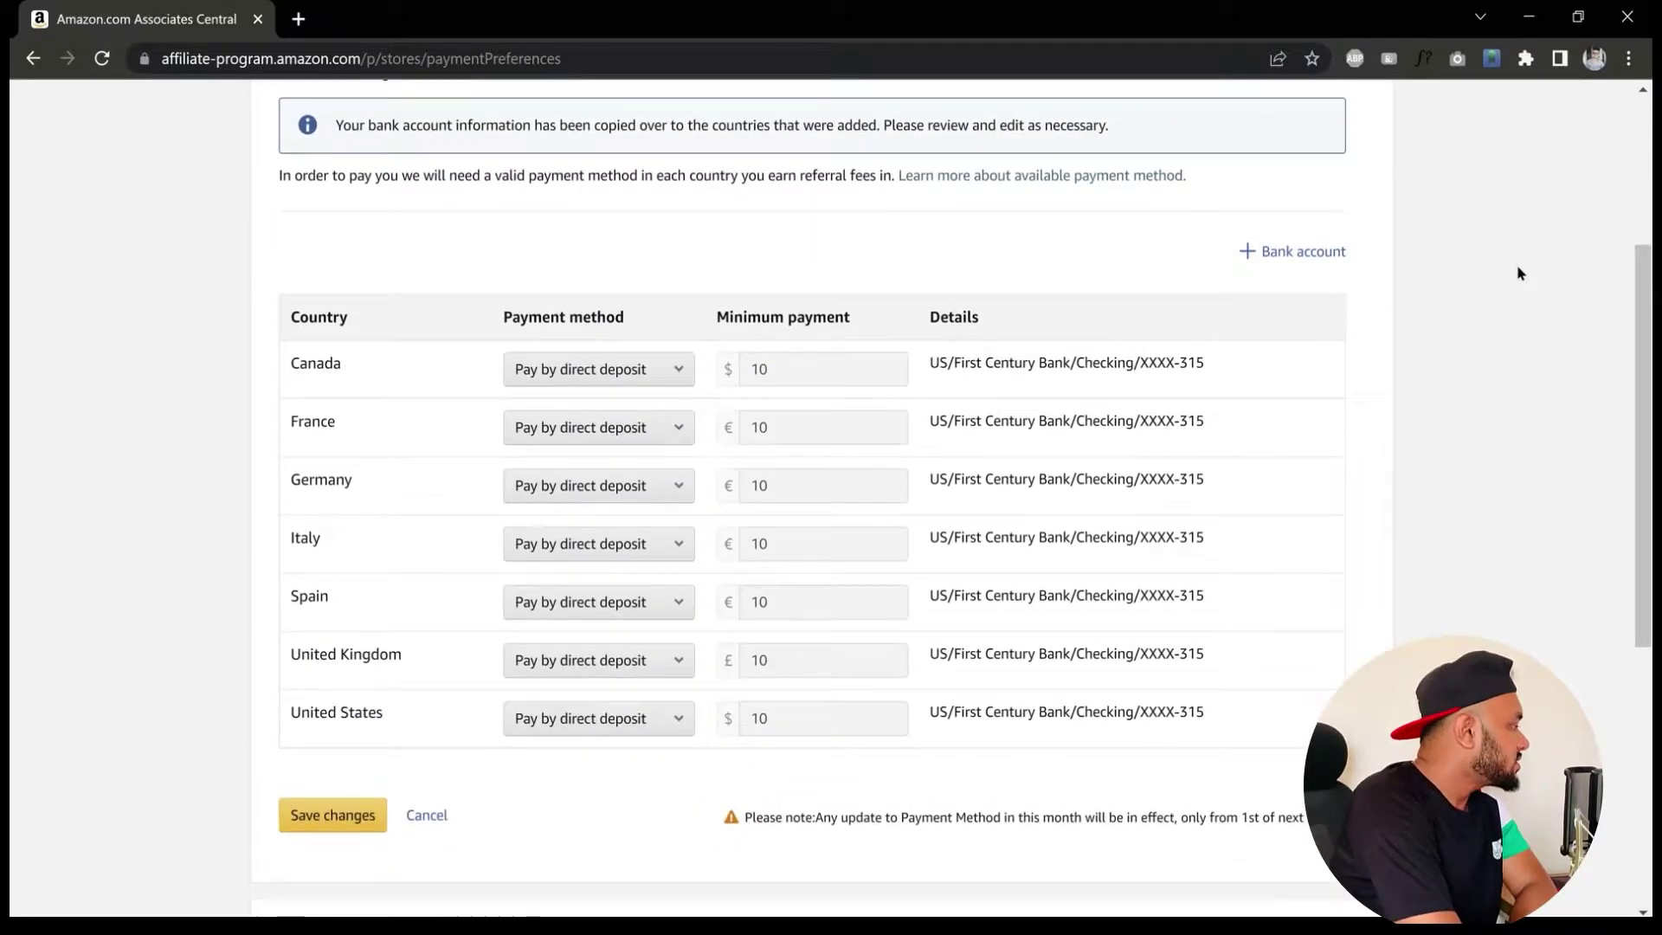
scroll(1518, 273, "up", 2)
scroll(1313, 373, "up", 5)
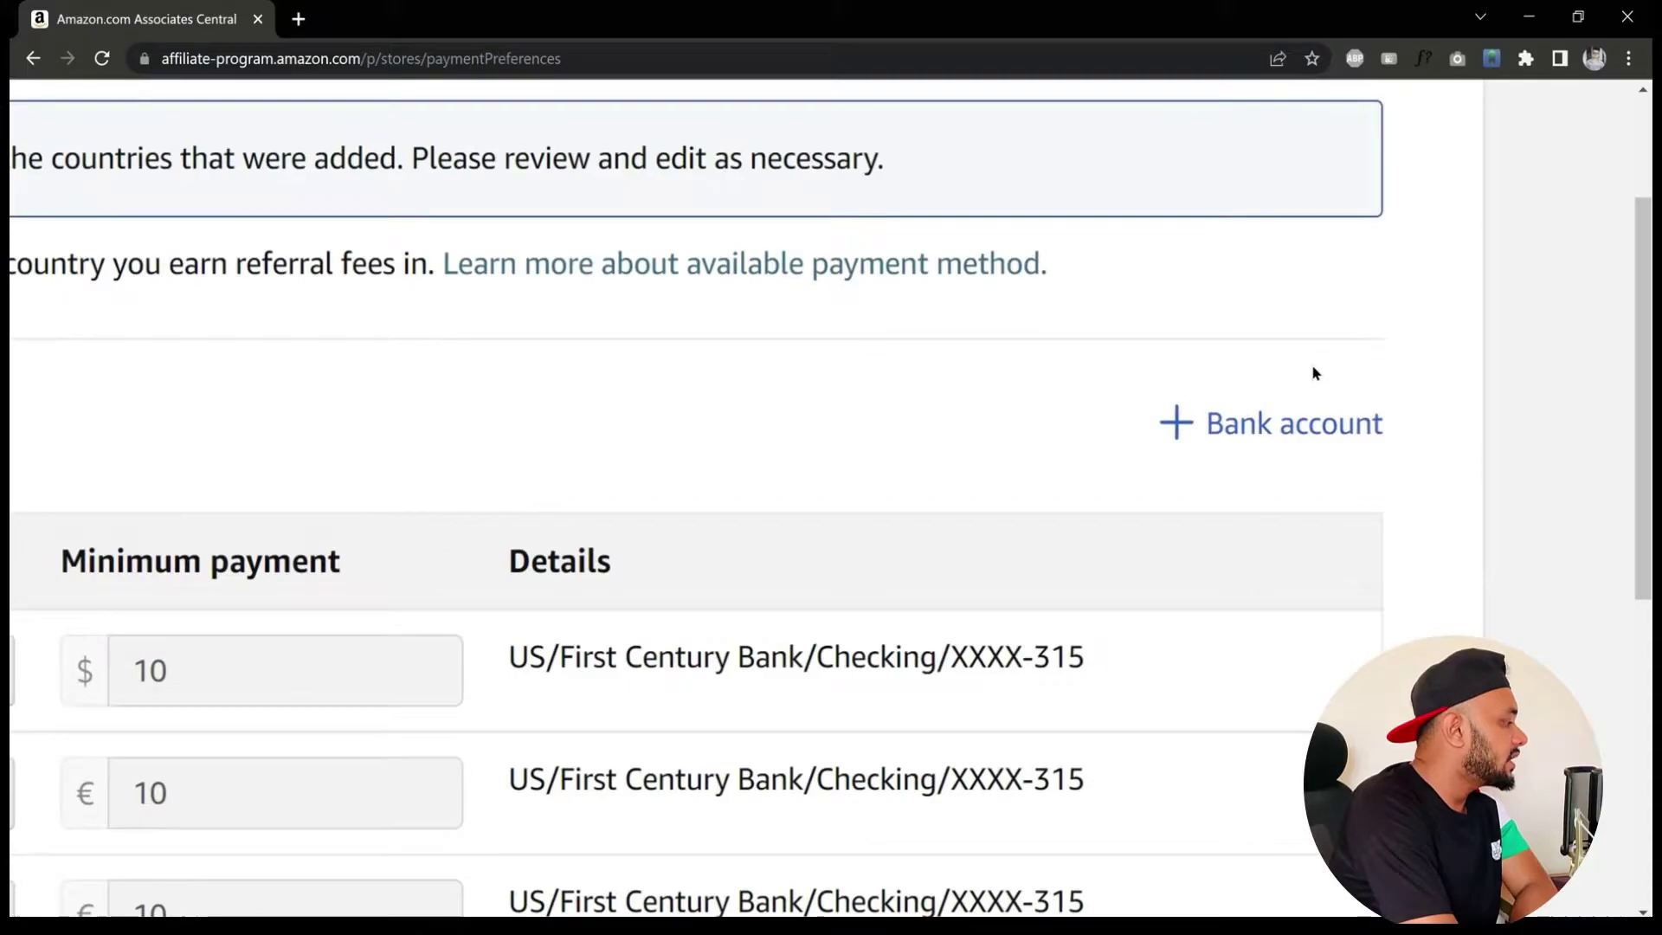
scroll(1313, 372, "right", 3)
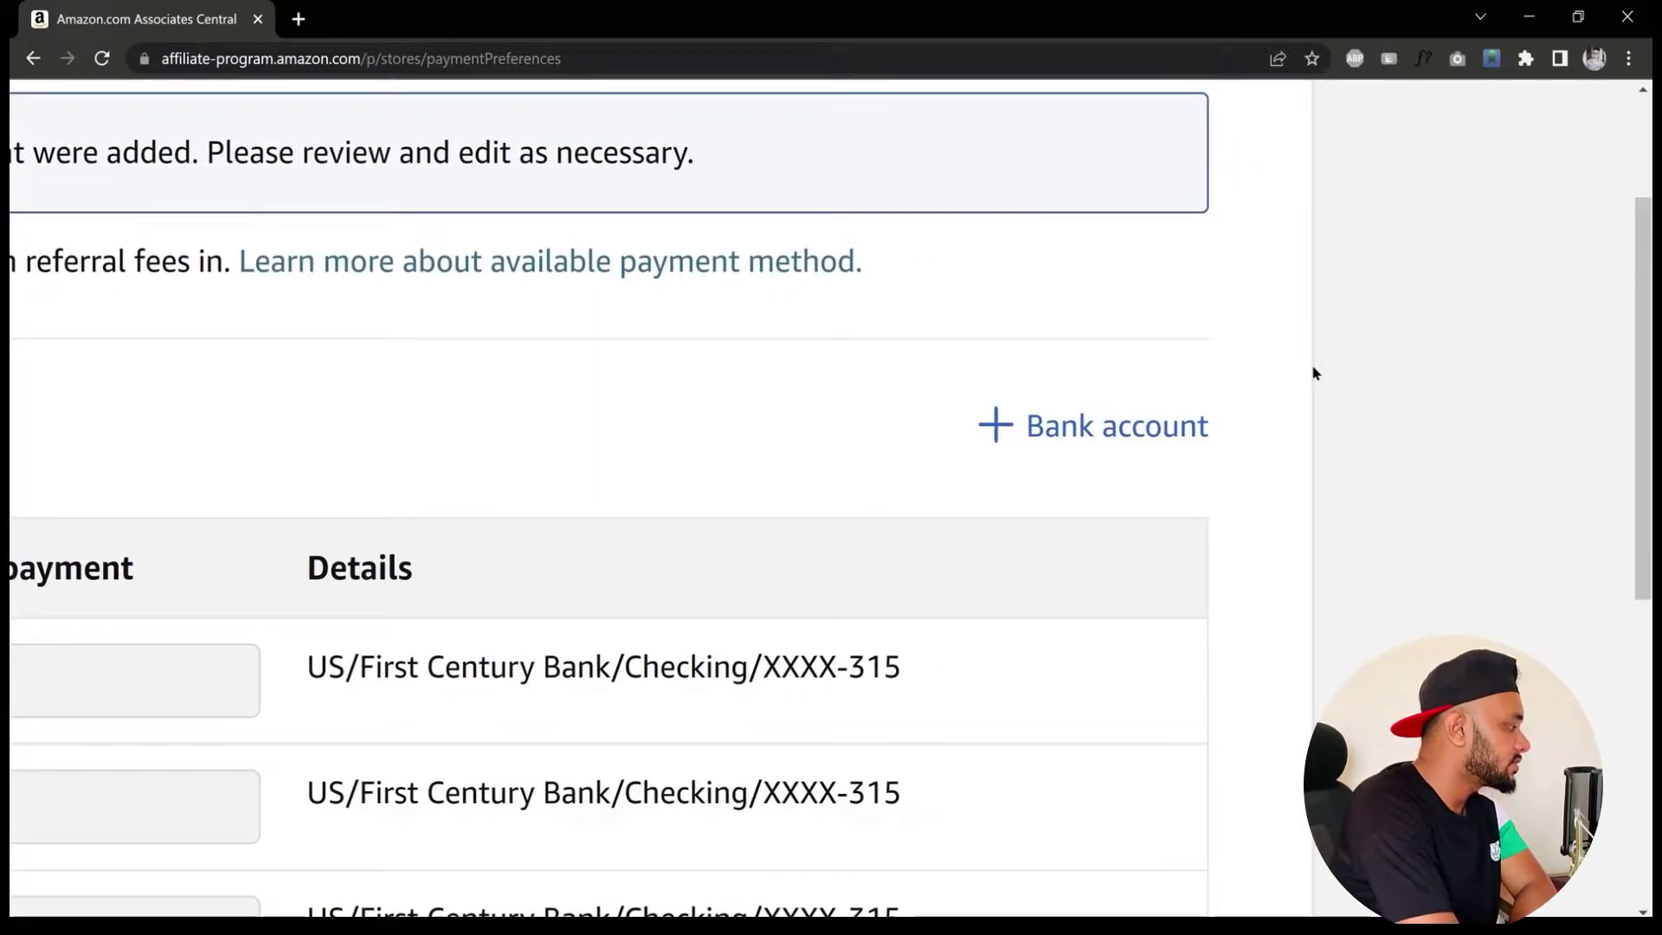
Start adding a new bank account from the saved bank accounts list, and zoom the page out
left_click(1128, 425)
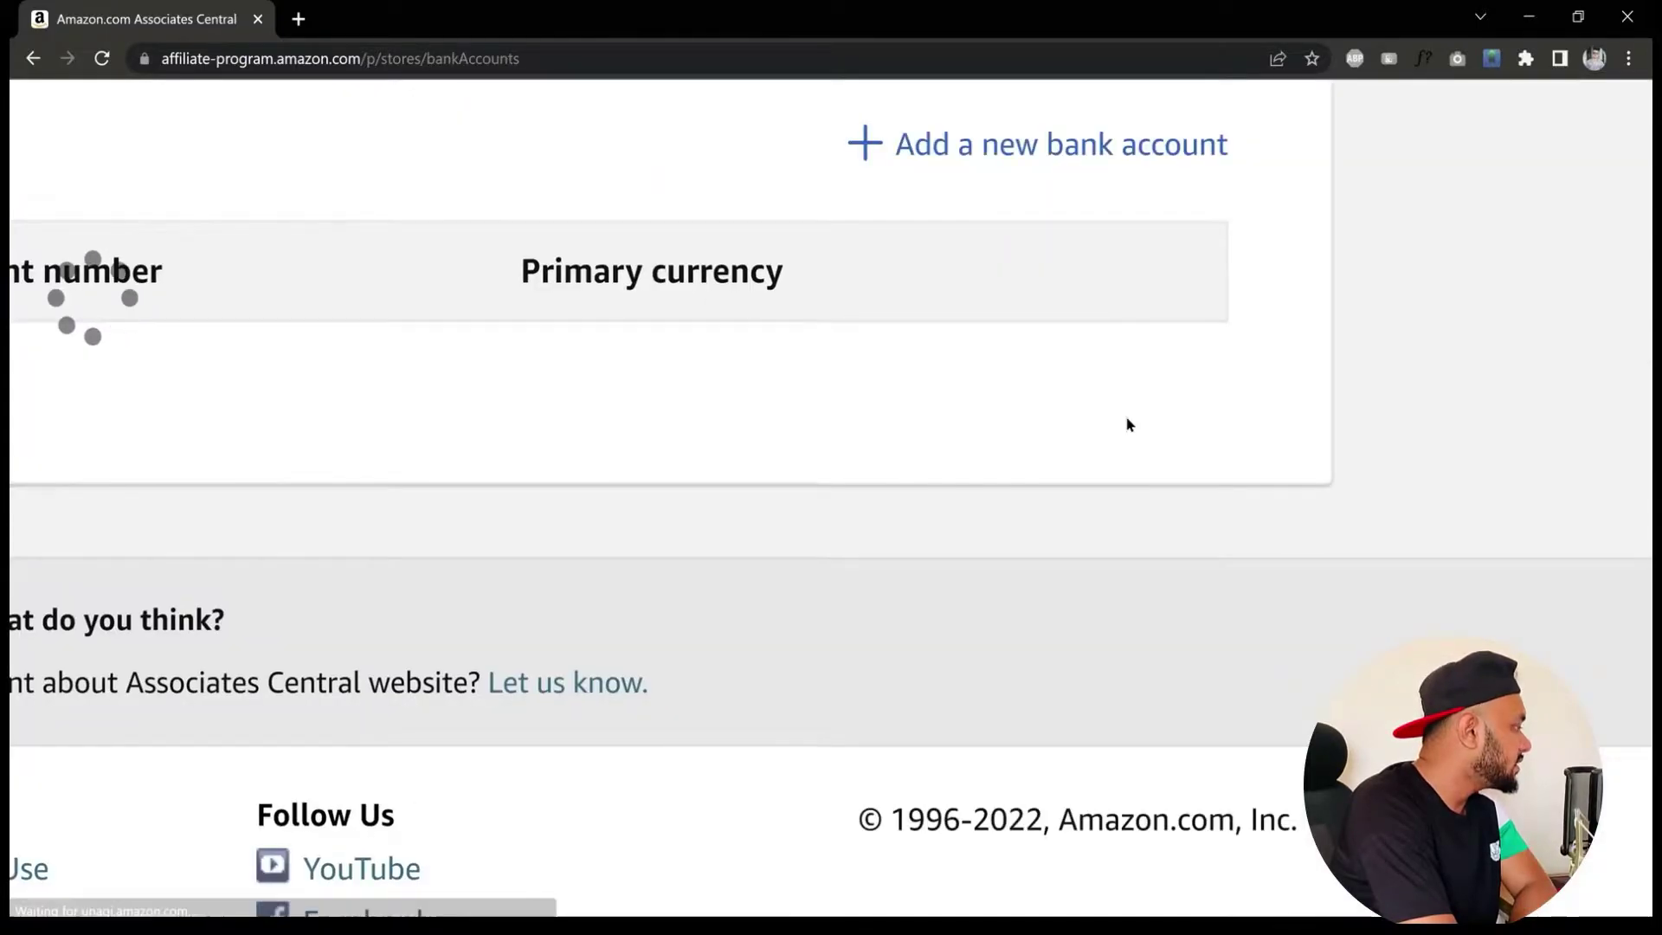
scroll(1127, 425, "down", 5)
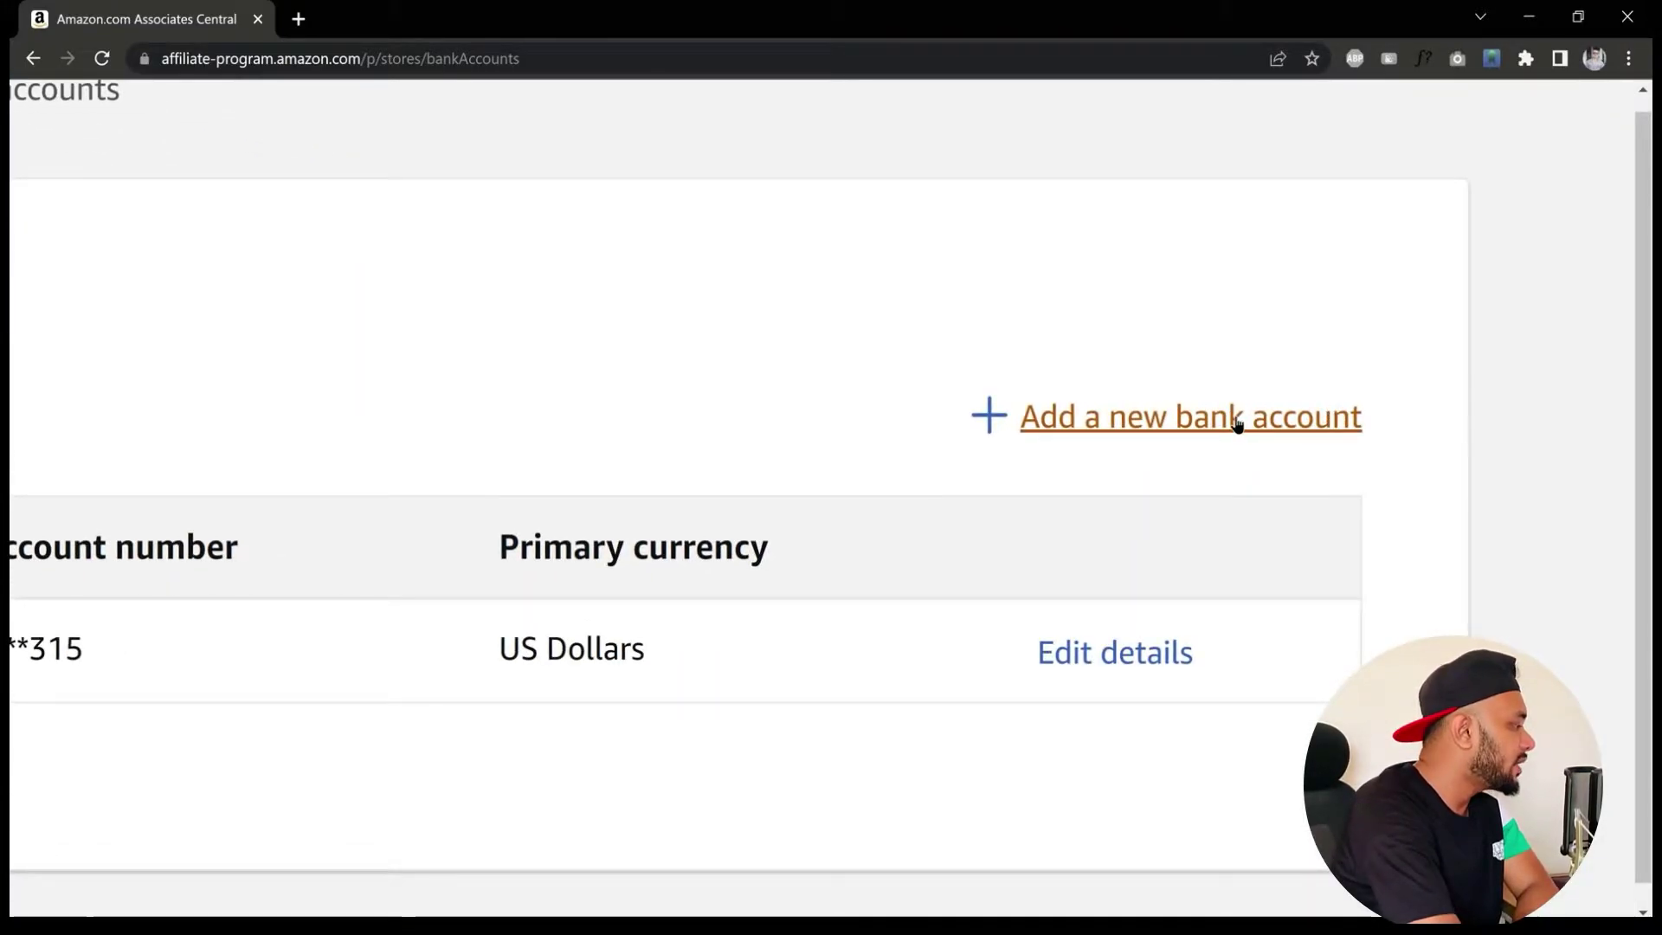
left_click(1237, 422)
key("ctrl+minus")
key("ctrl+minus")
key("ctrl+minus")
key("ctrl+minus")
key("ctrl+minus")
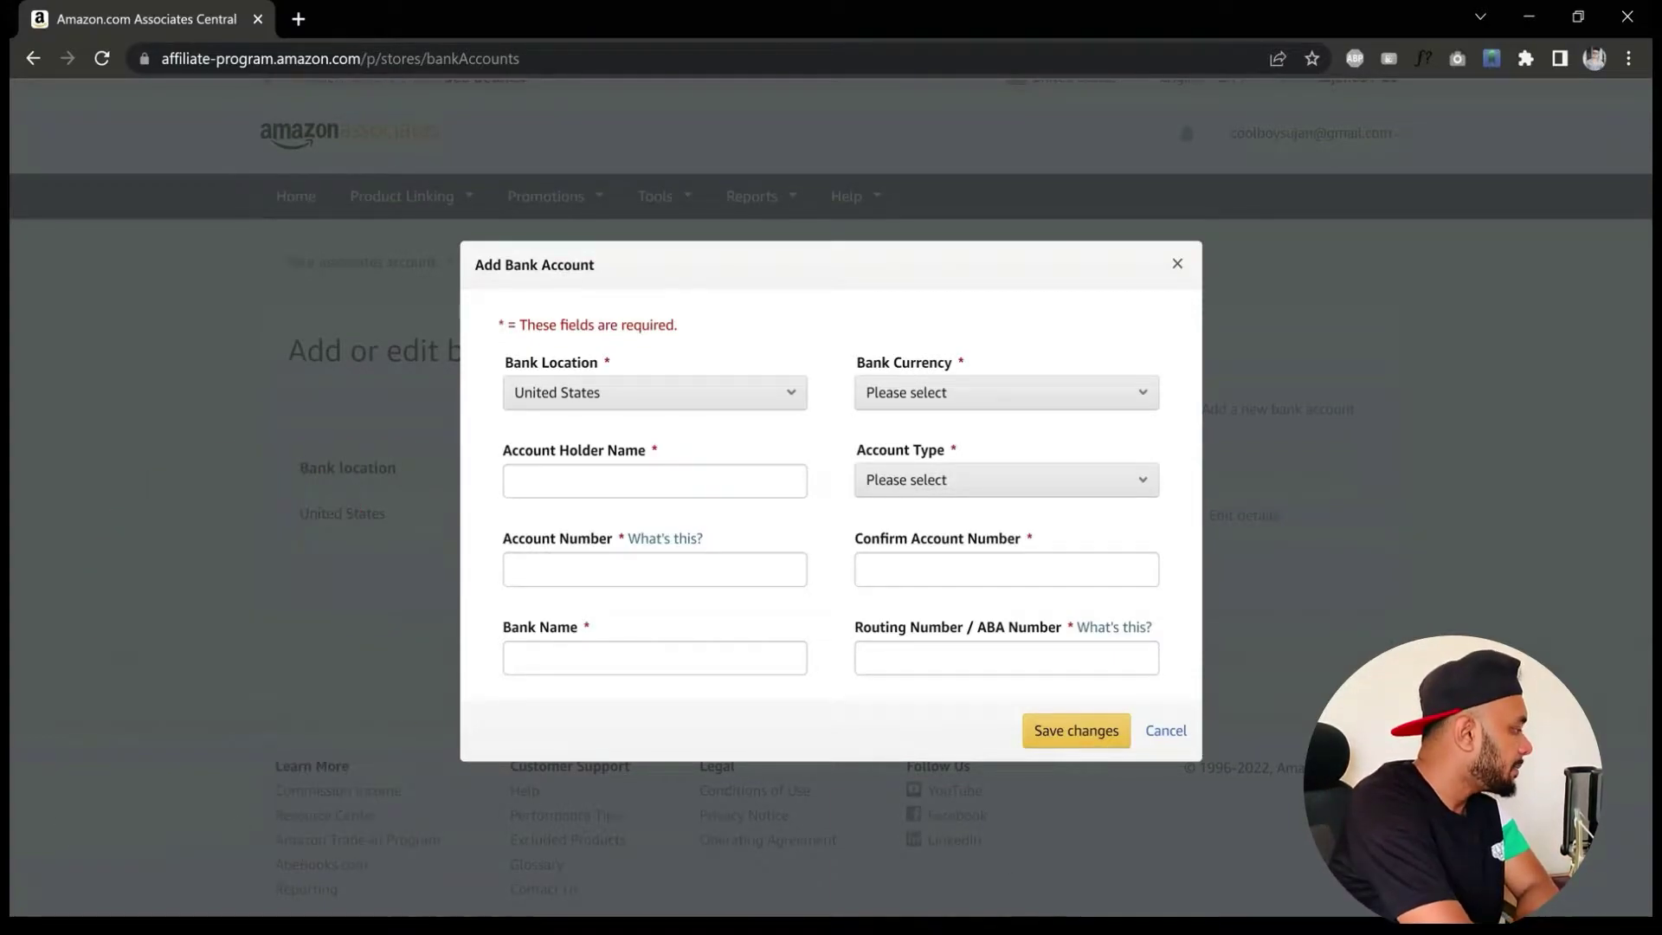
Switch to the Payoneer window from the taskbar
mouse_move(996, 918)
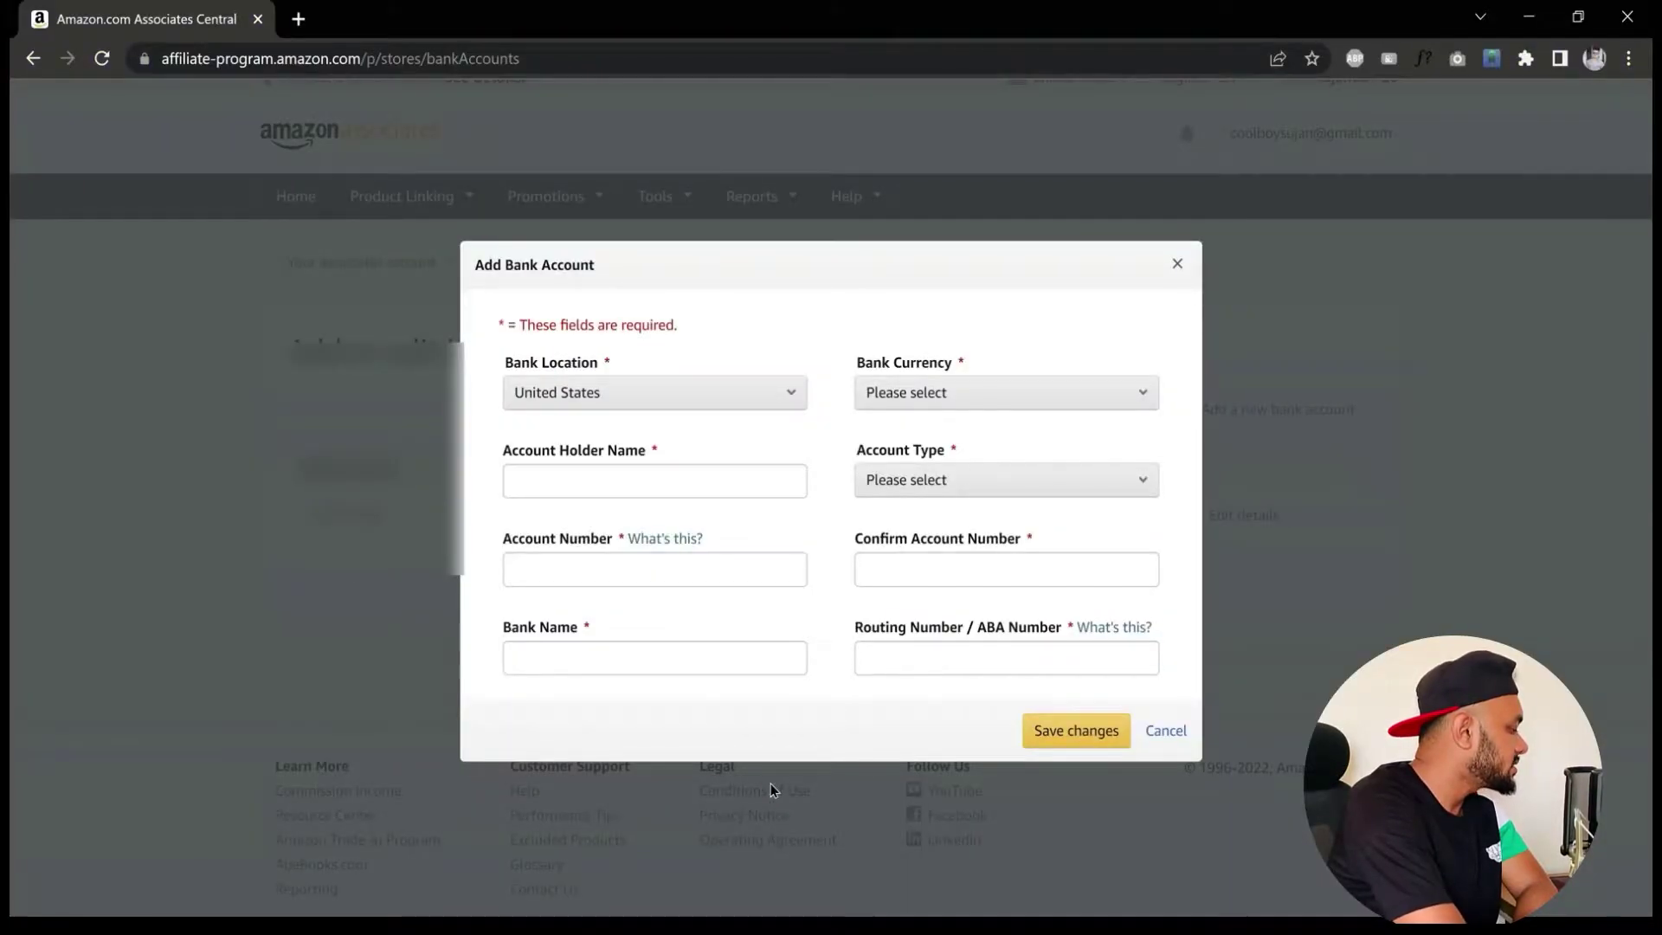
left_click(1013, 875)
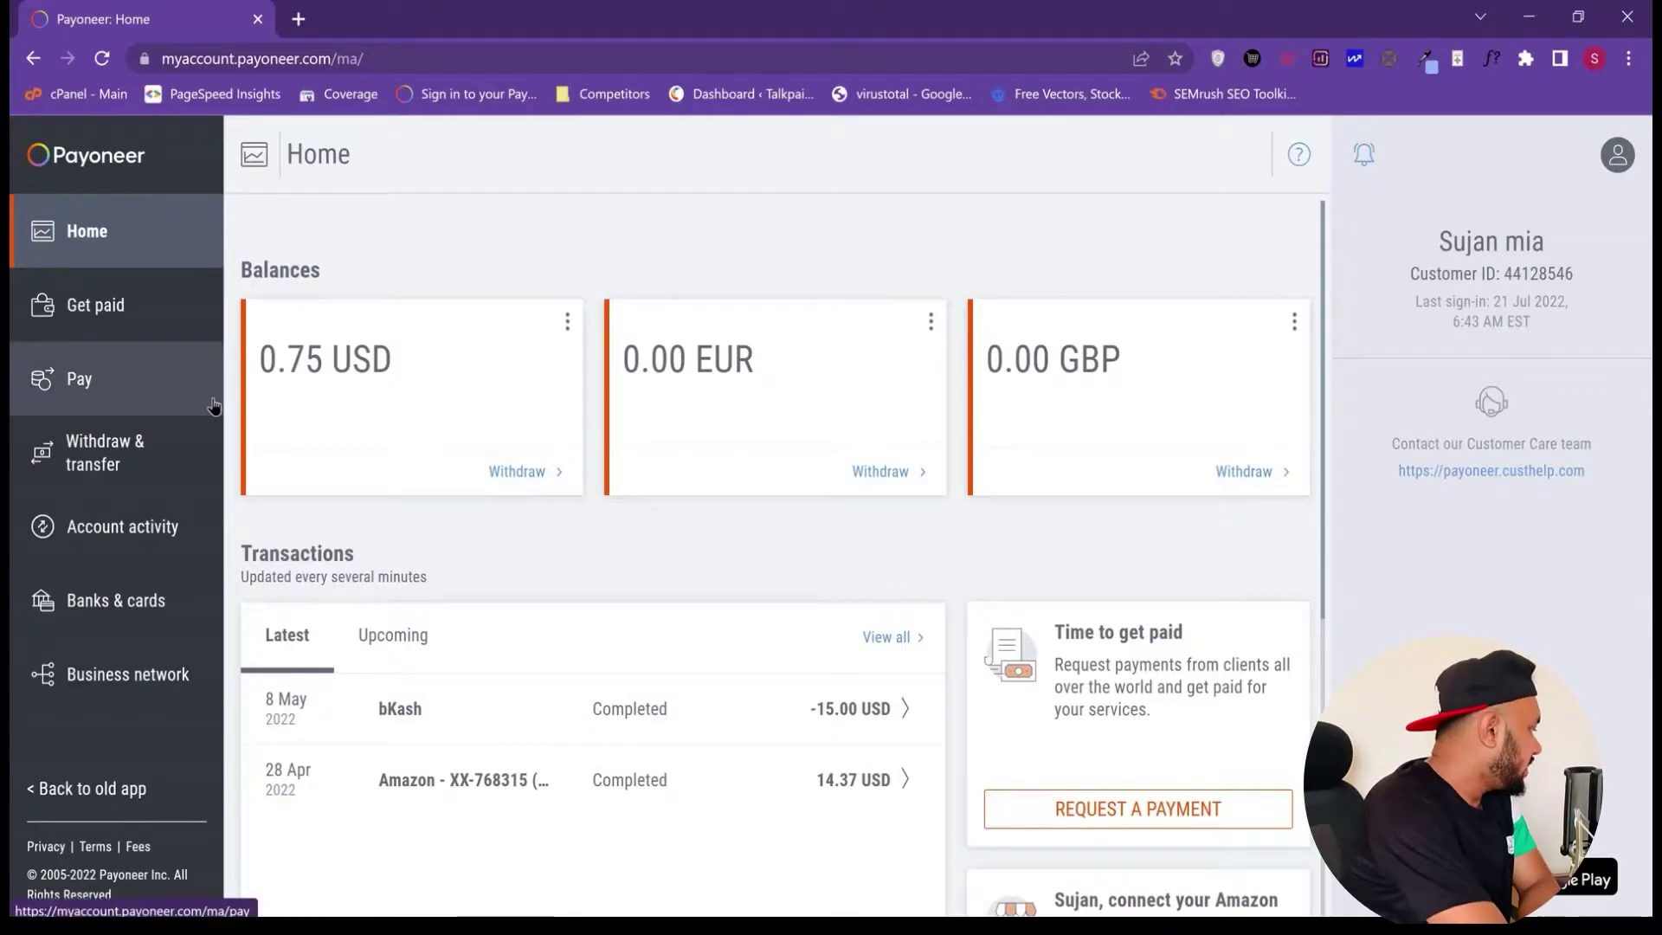
In Payoneer's USA receiving account details, copy the bank name First Century Bank and return to Amazon
left_click(161, 313)
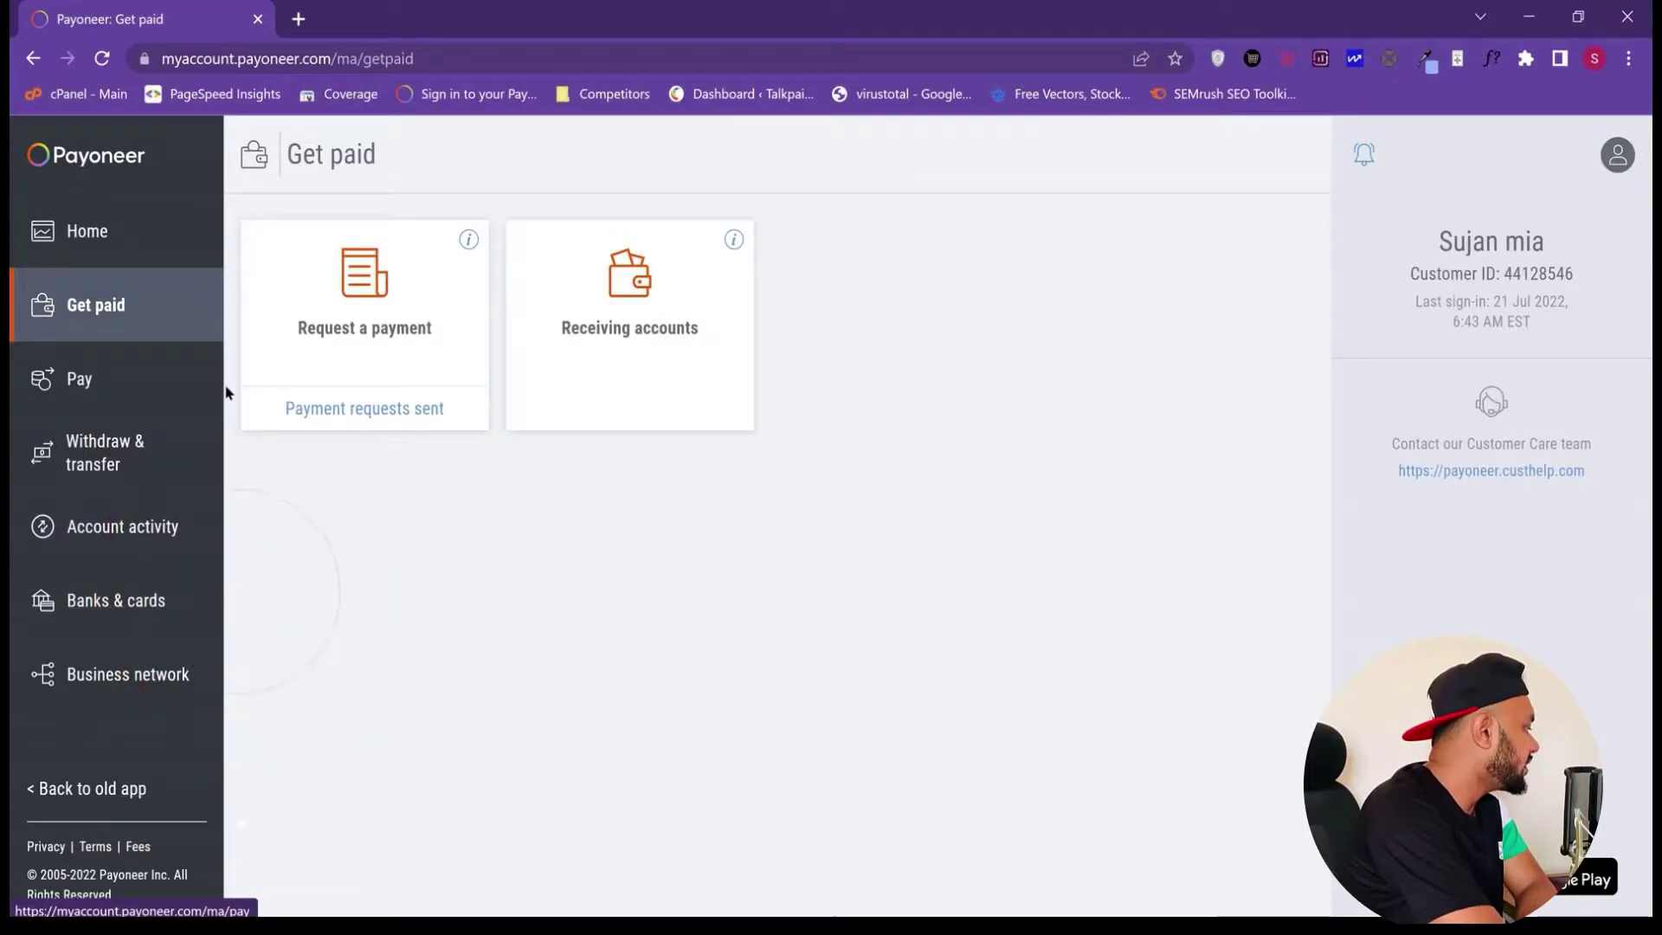
left_click(618, 333)
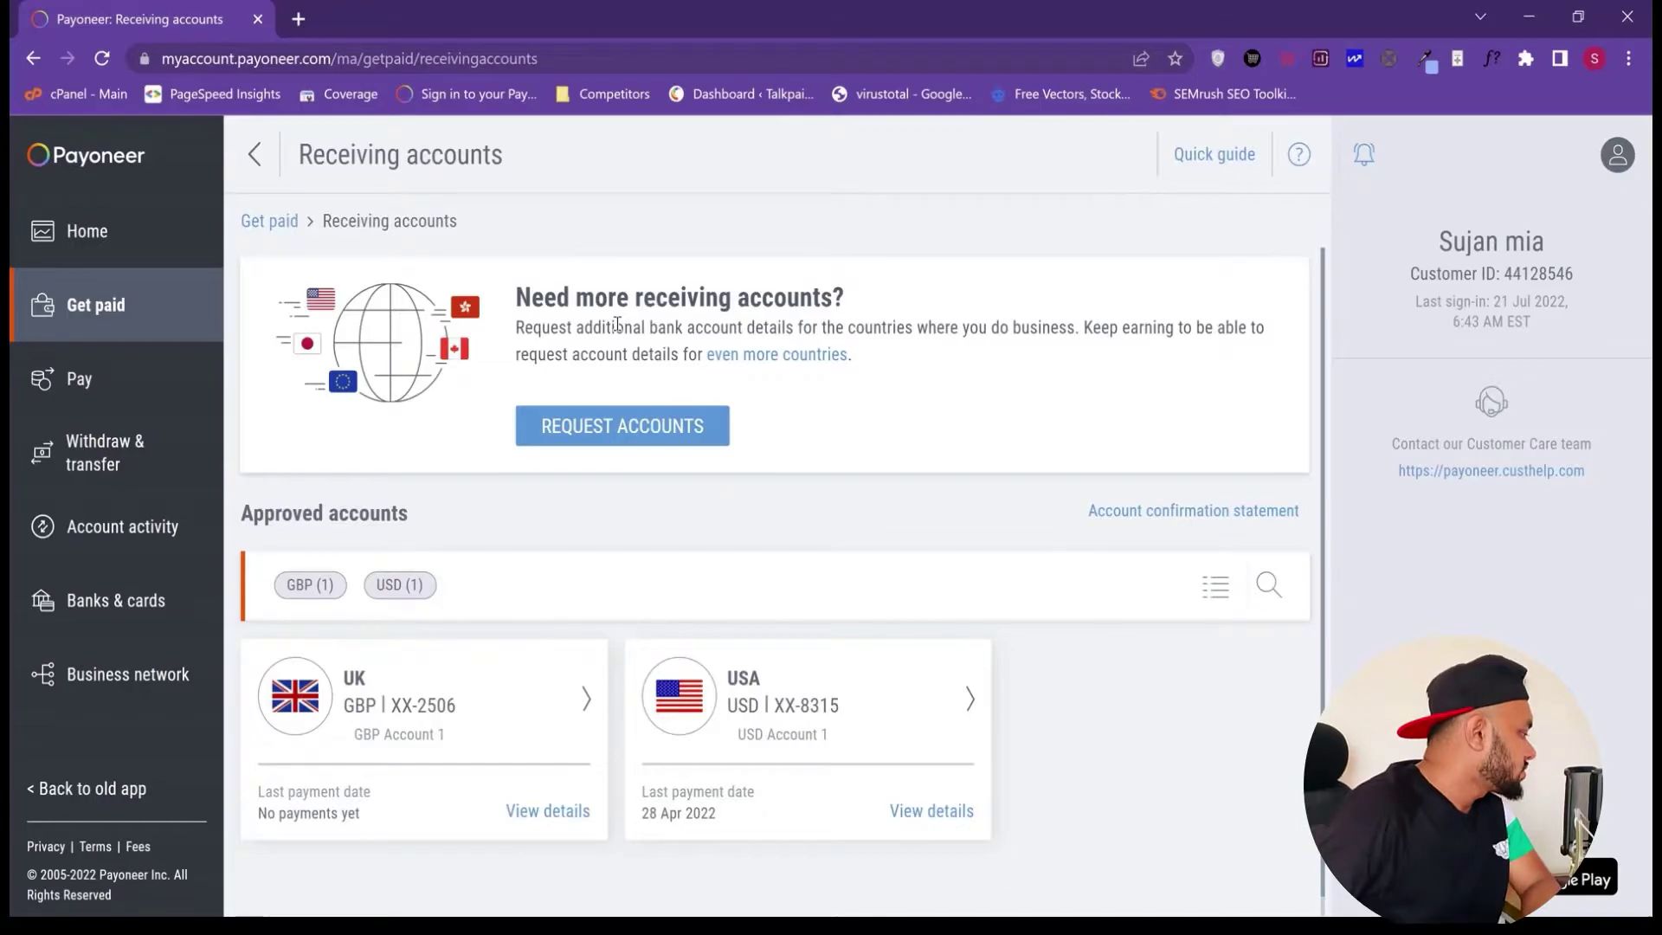
scroll(740, 497, "down", 1)
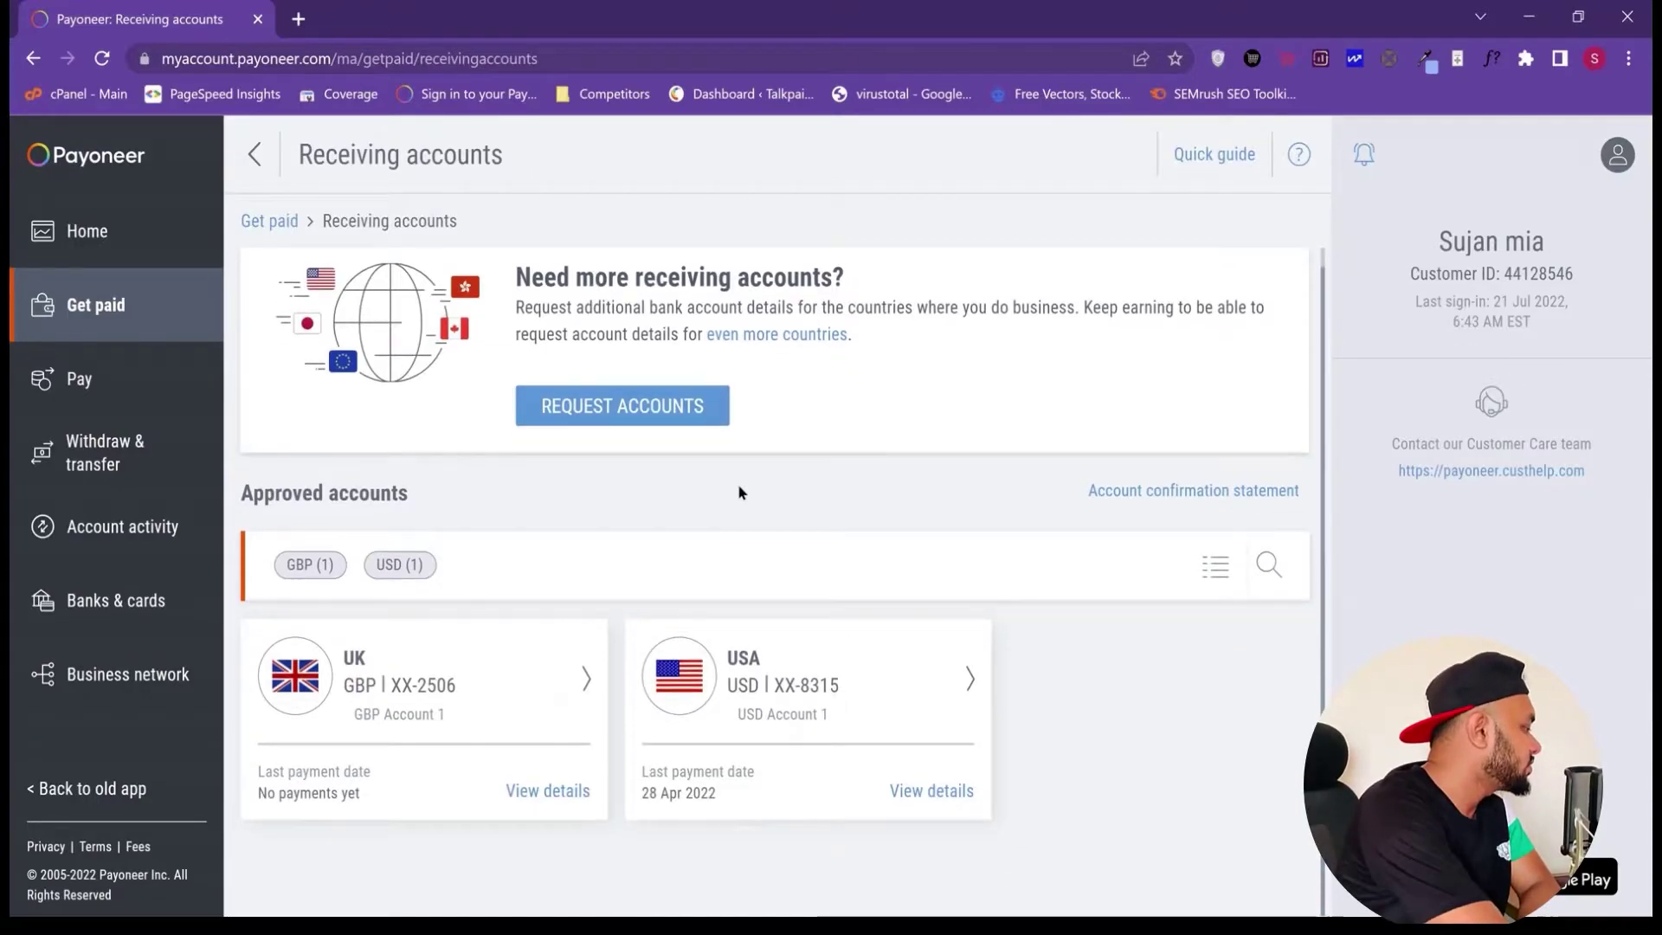
left_click(874, 687)
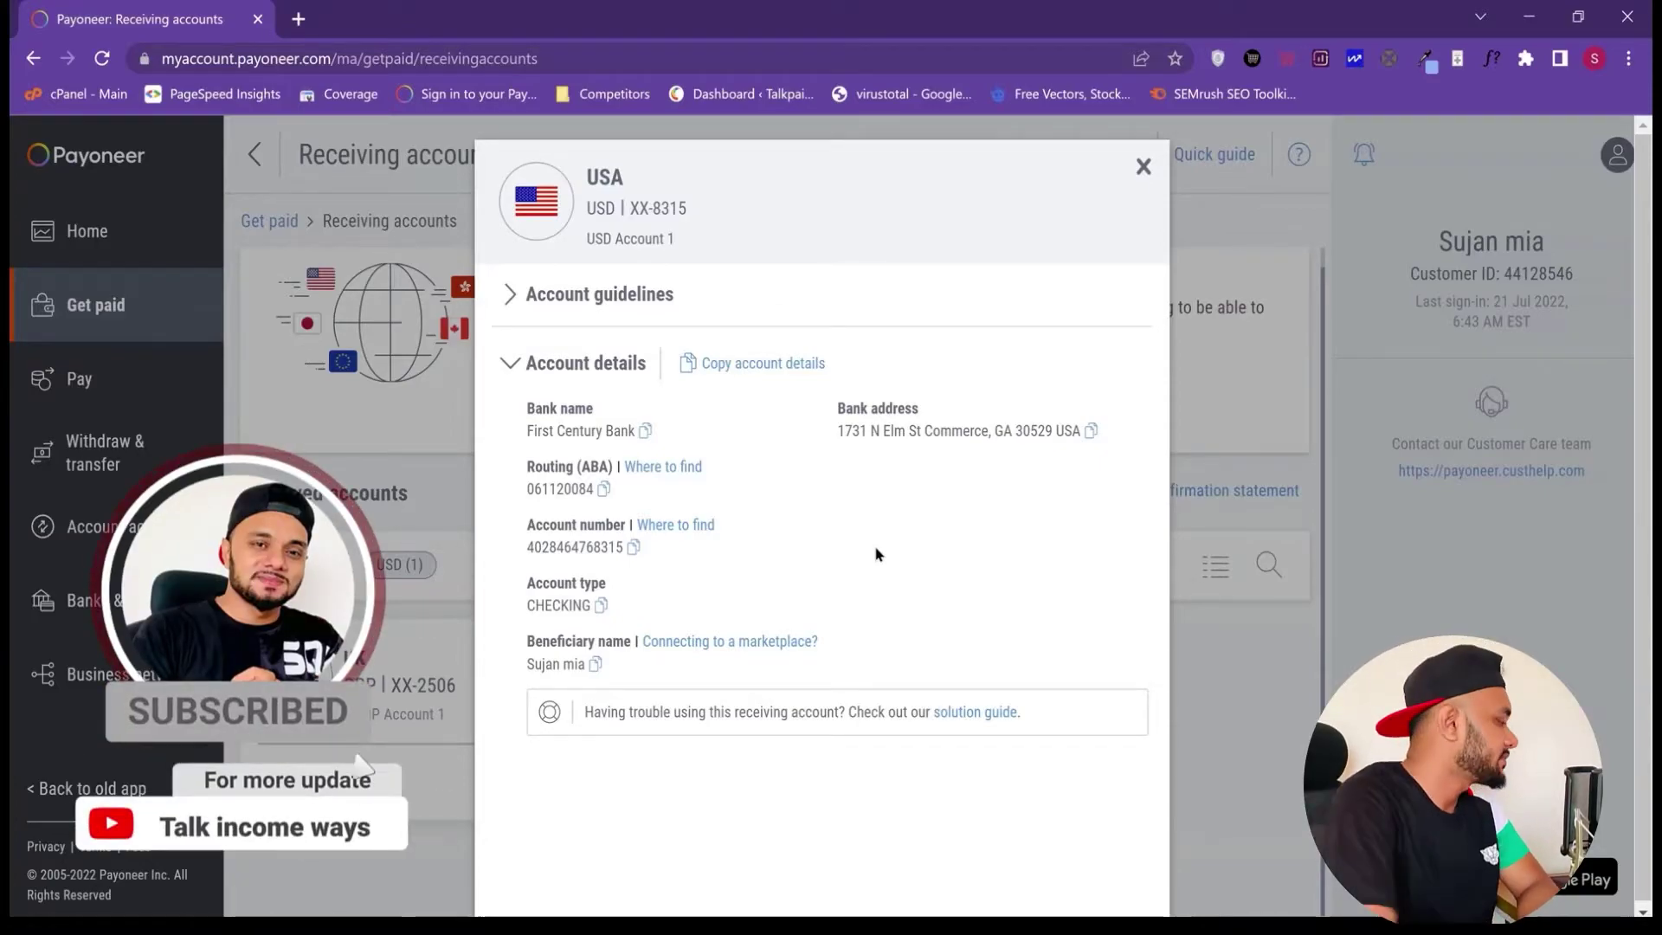
left_click(645, 432)
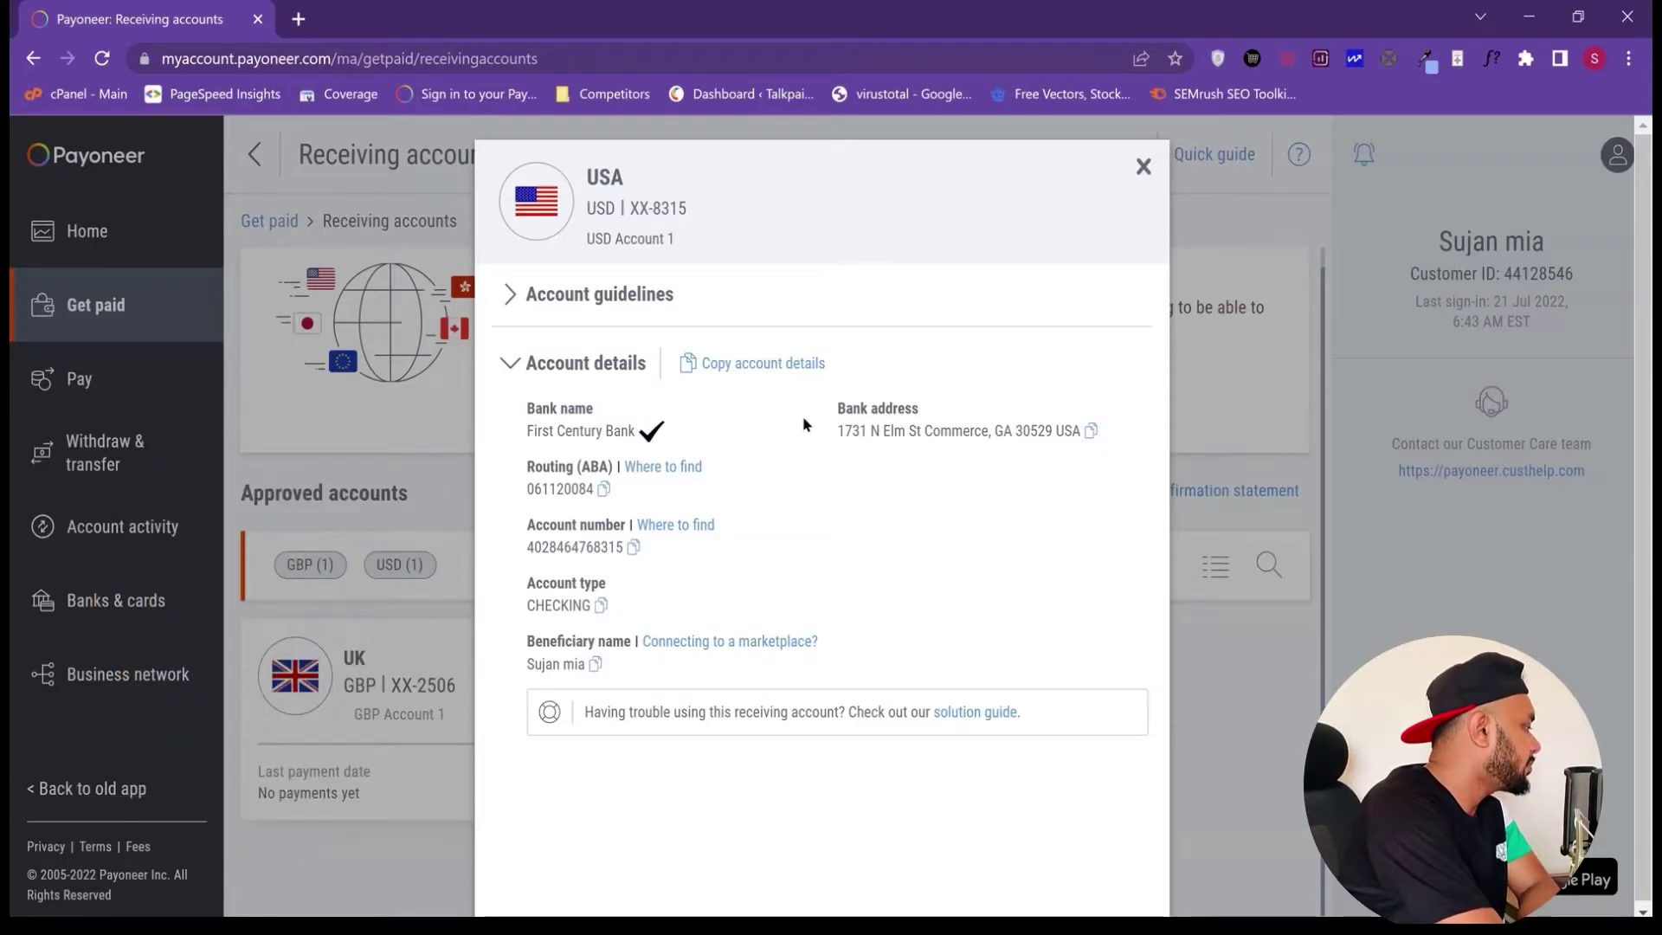
left_click(267, 915)
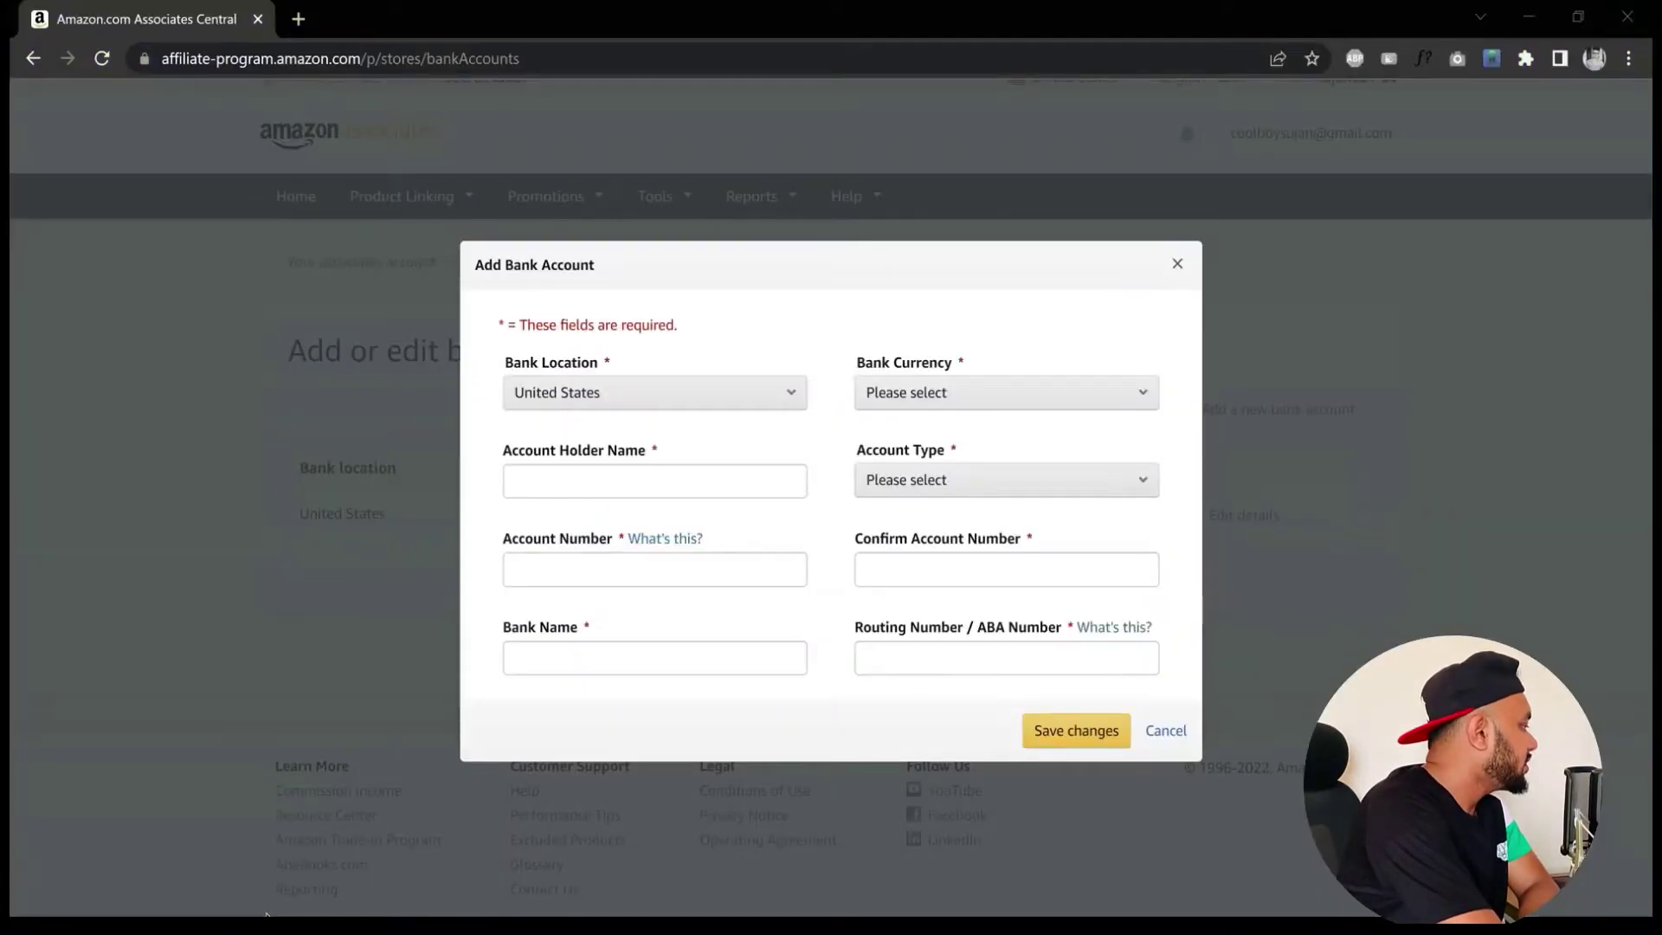
Snap the Amazon form to the right half and Payoneer's USA account details to the left
key("super+Right")
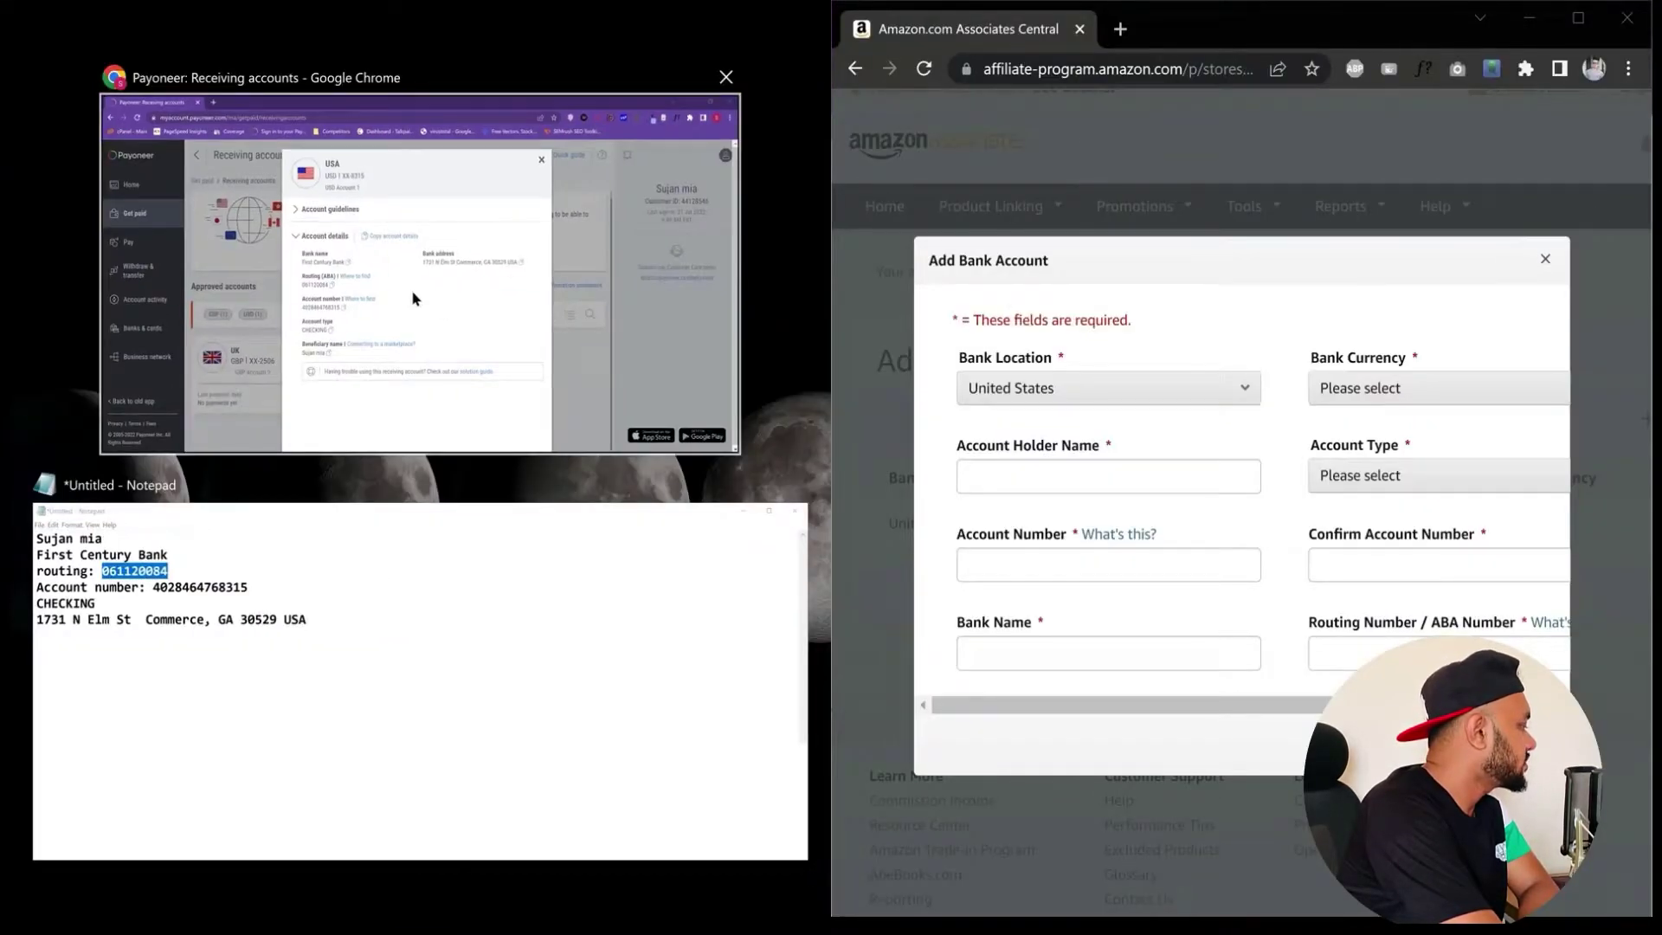
left_click(420, 303)
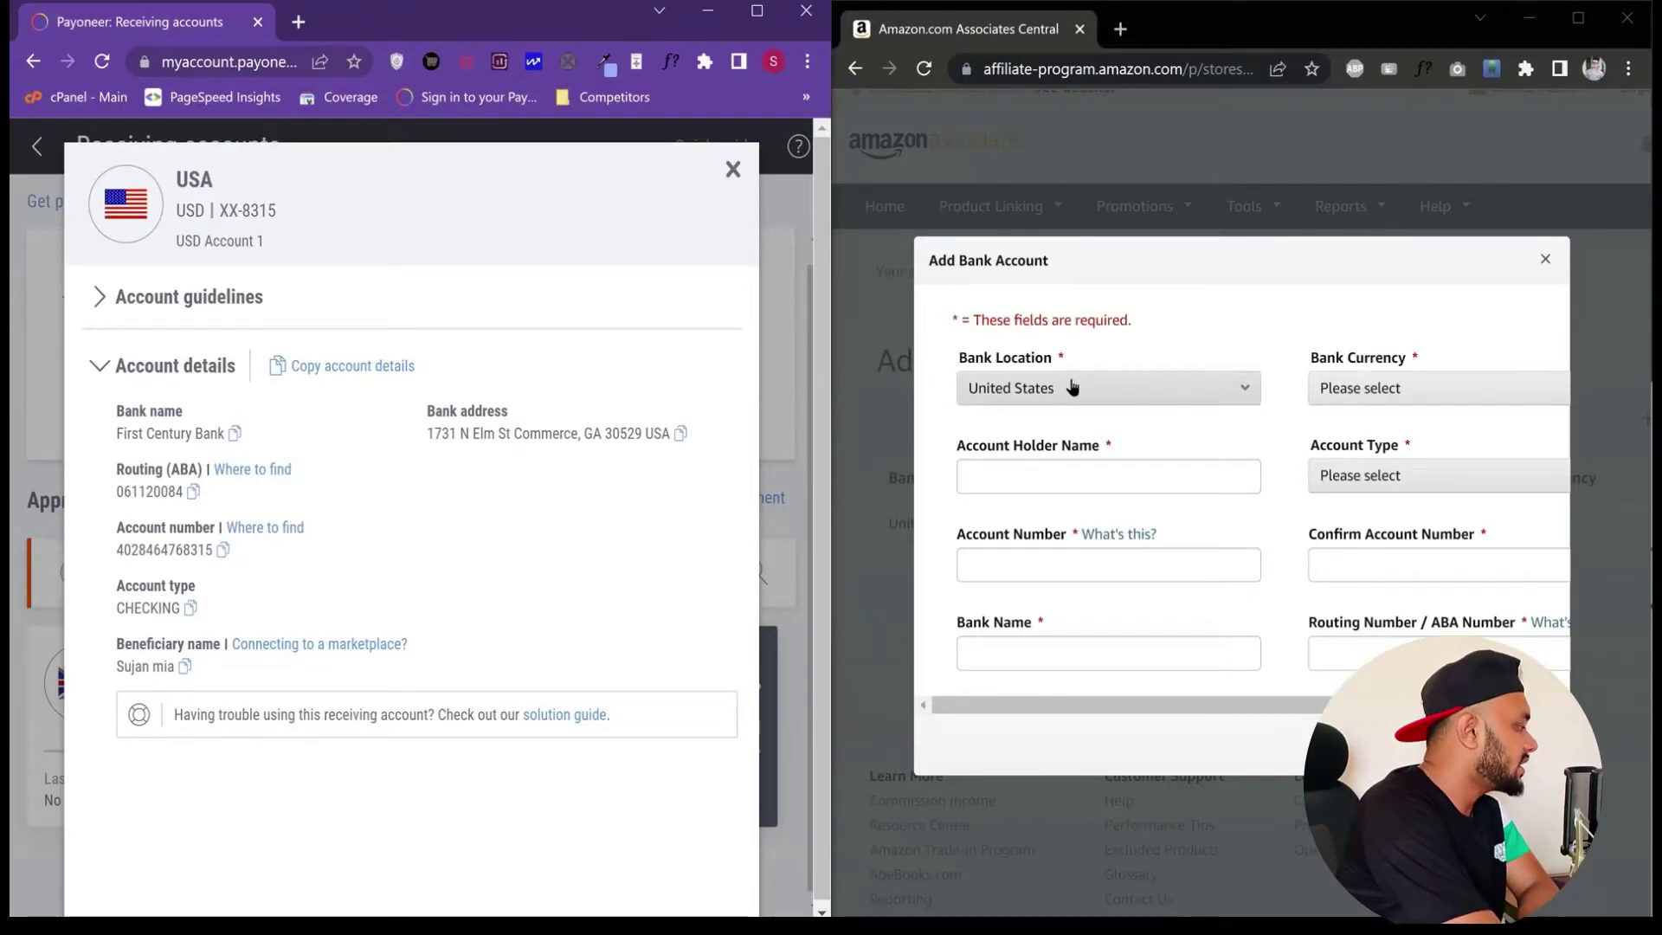
left_click(1035, 468)
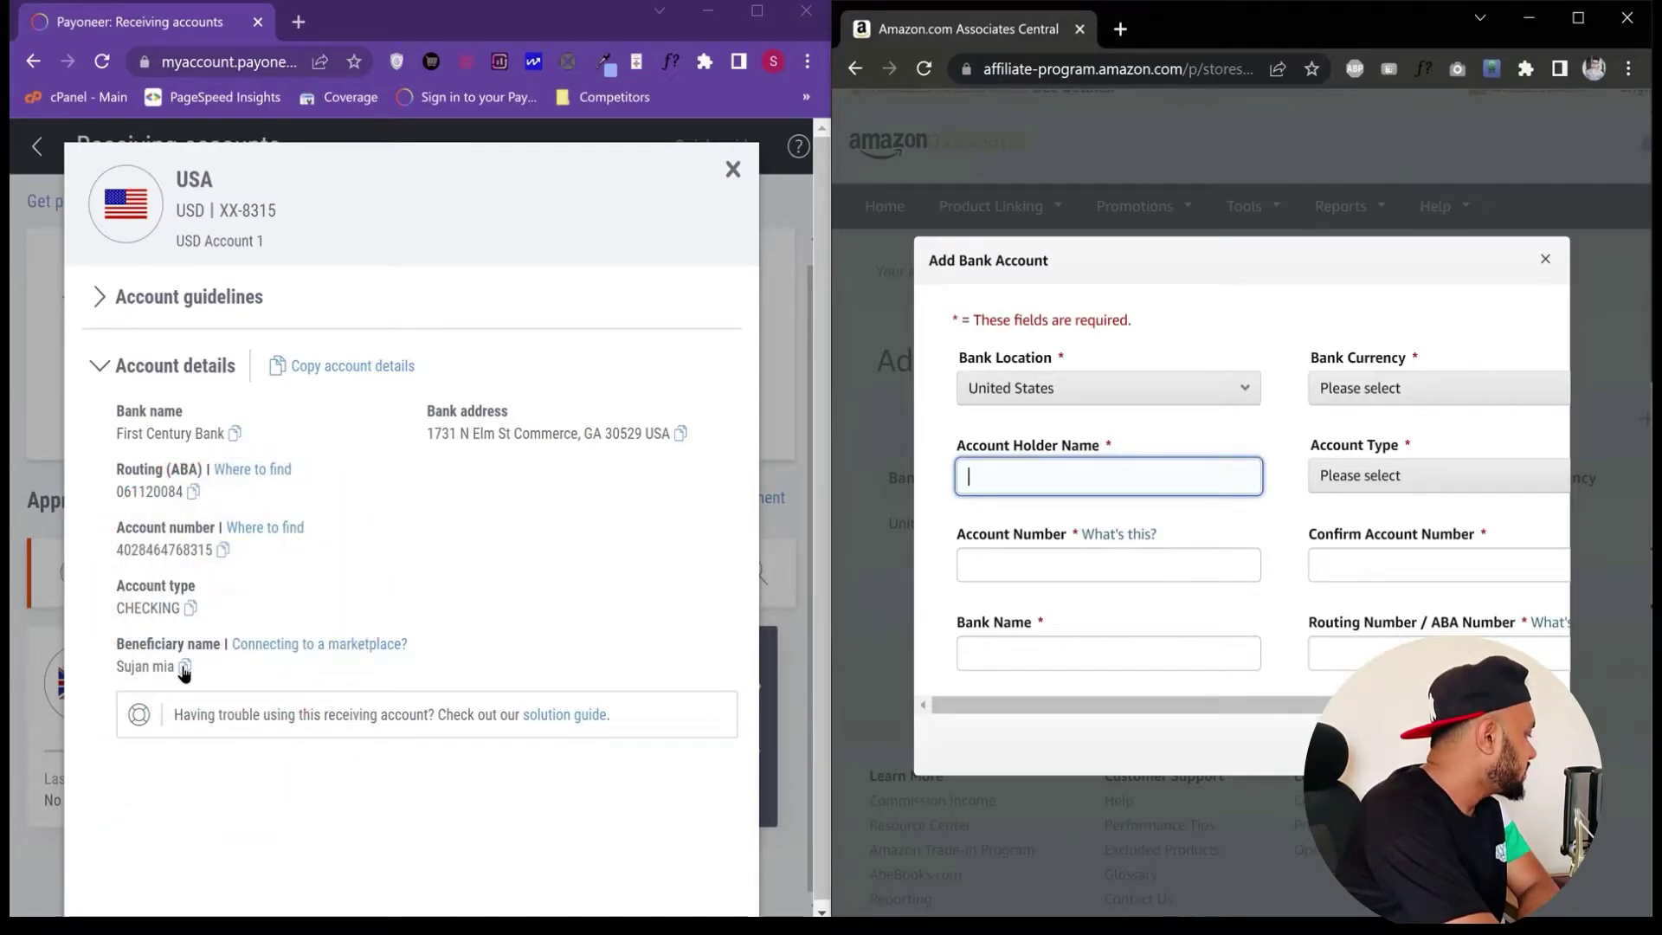
Paste Payoneer's beneficiary name into the Account Holder Name field
left_click(185, 668)
right_click(1074, 479)
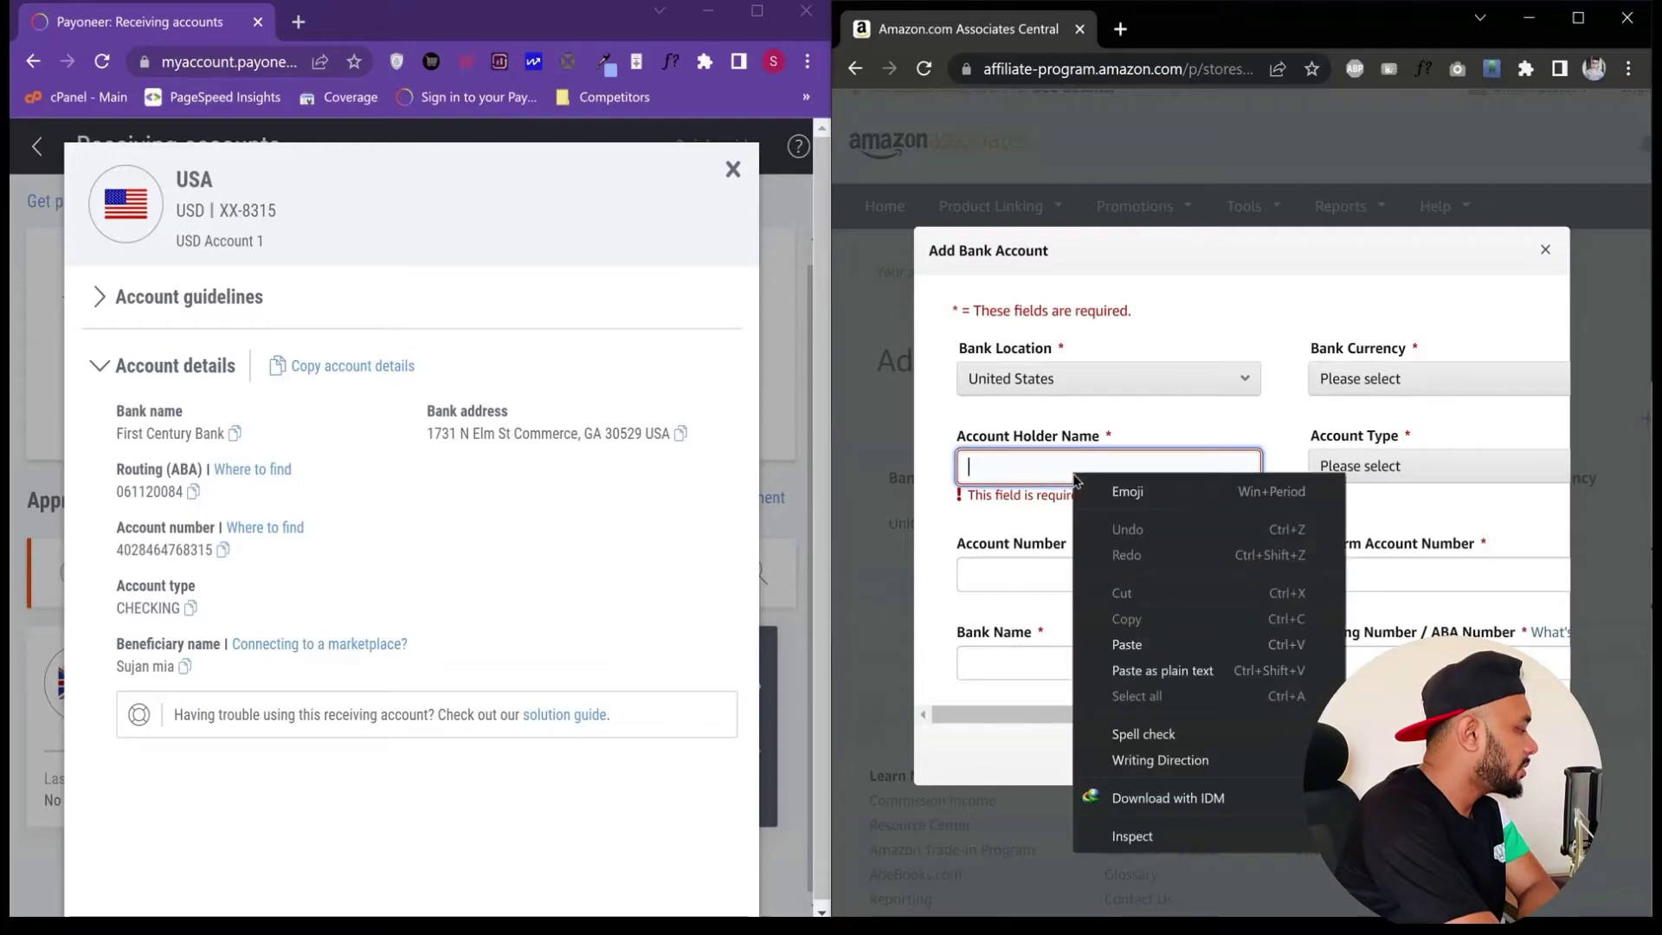
left_click(1169, 642)
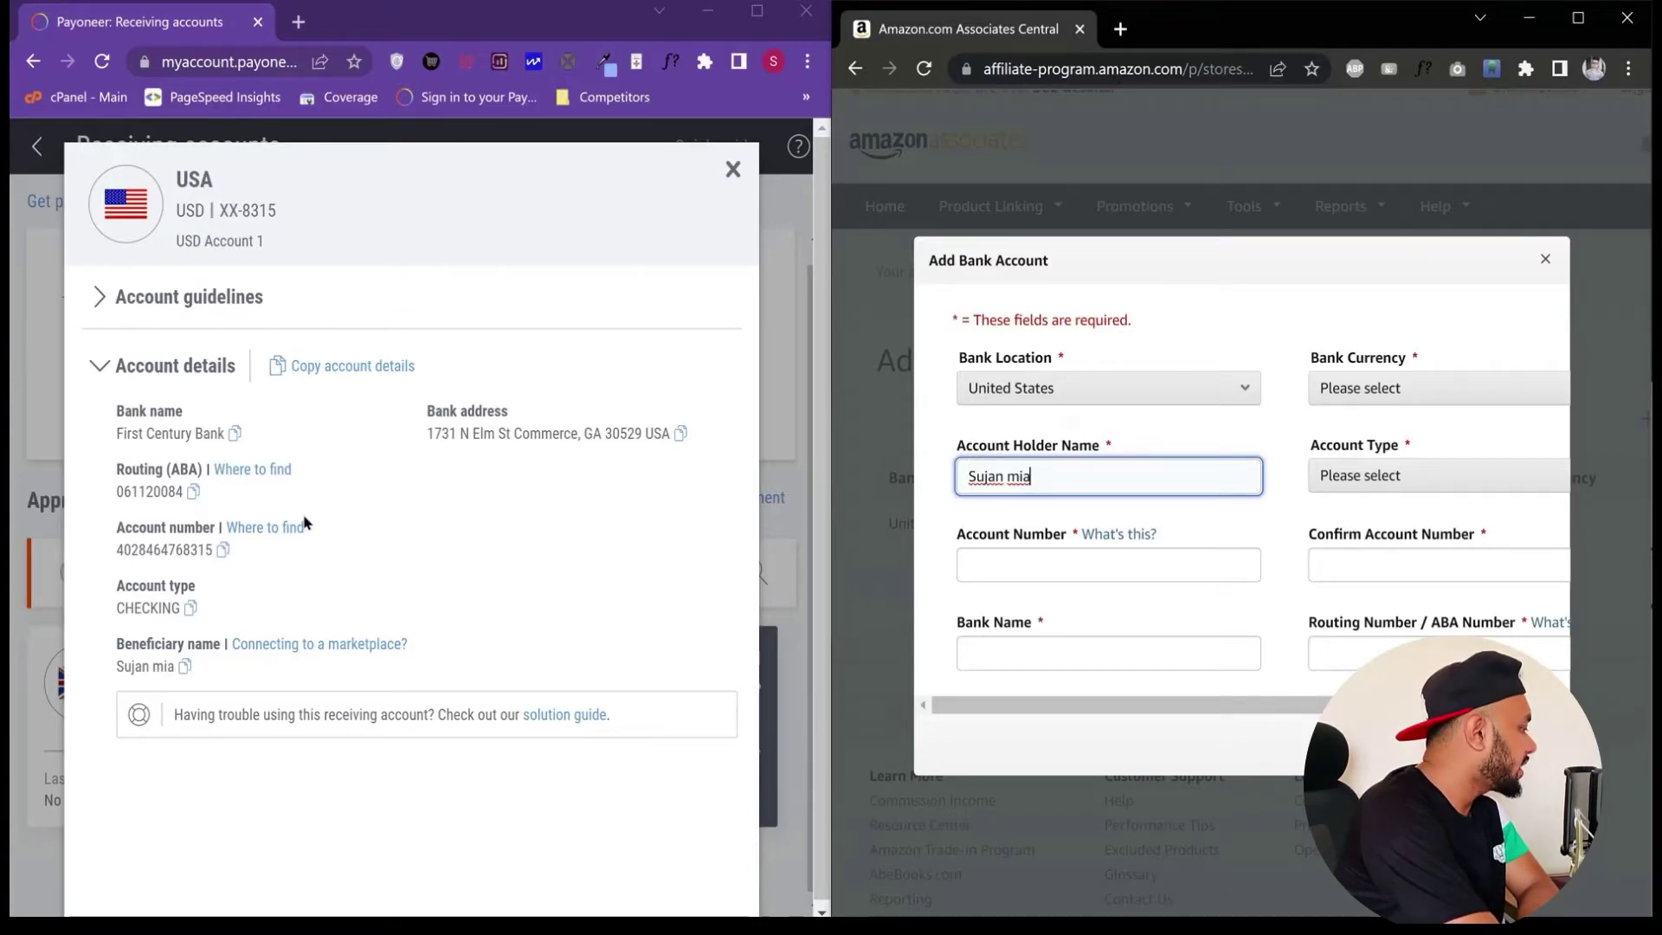
Copy the Payoneer account number into the Account Number field
left_click(1004, 563)
left_click(935, 539)
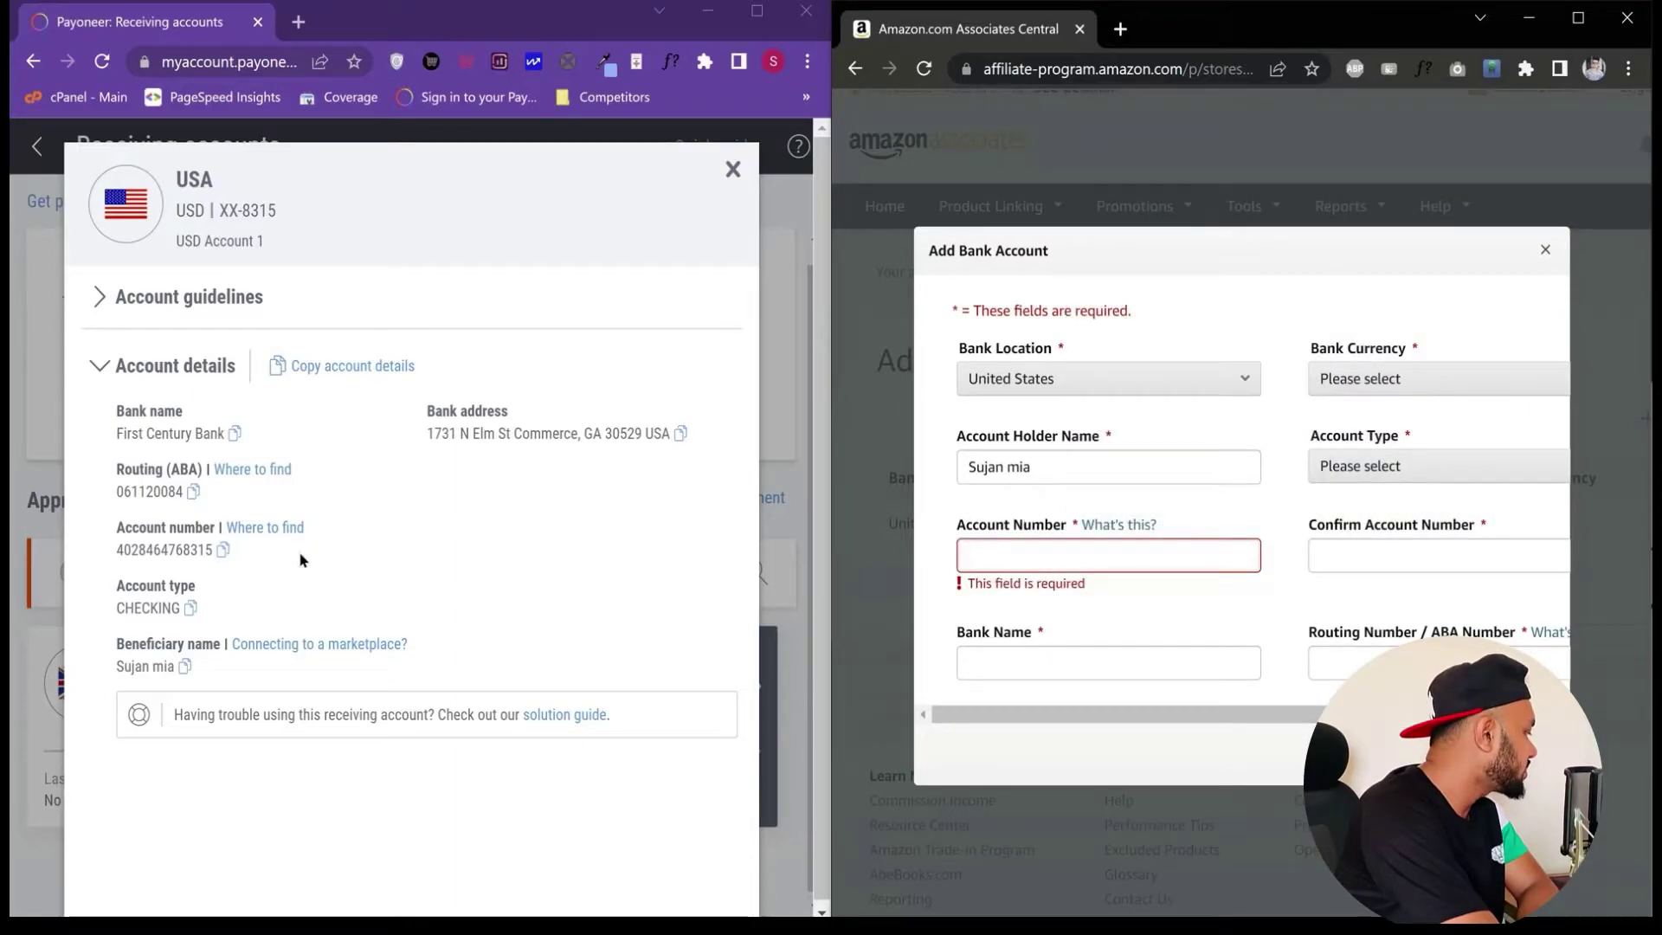
left_click(1037, 556)
right_click(1038, 557)
left_click(1100, 341)
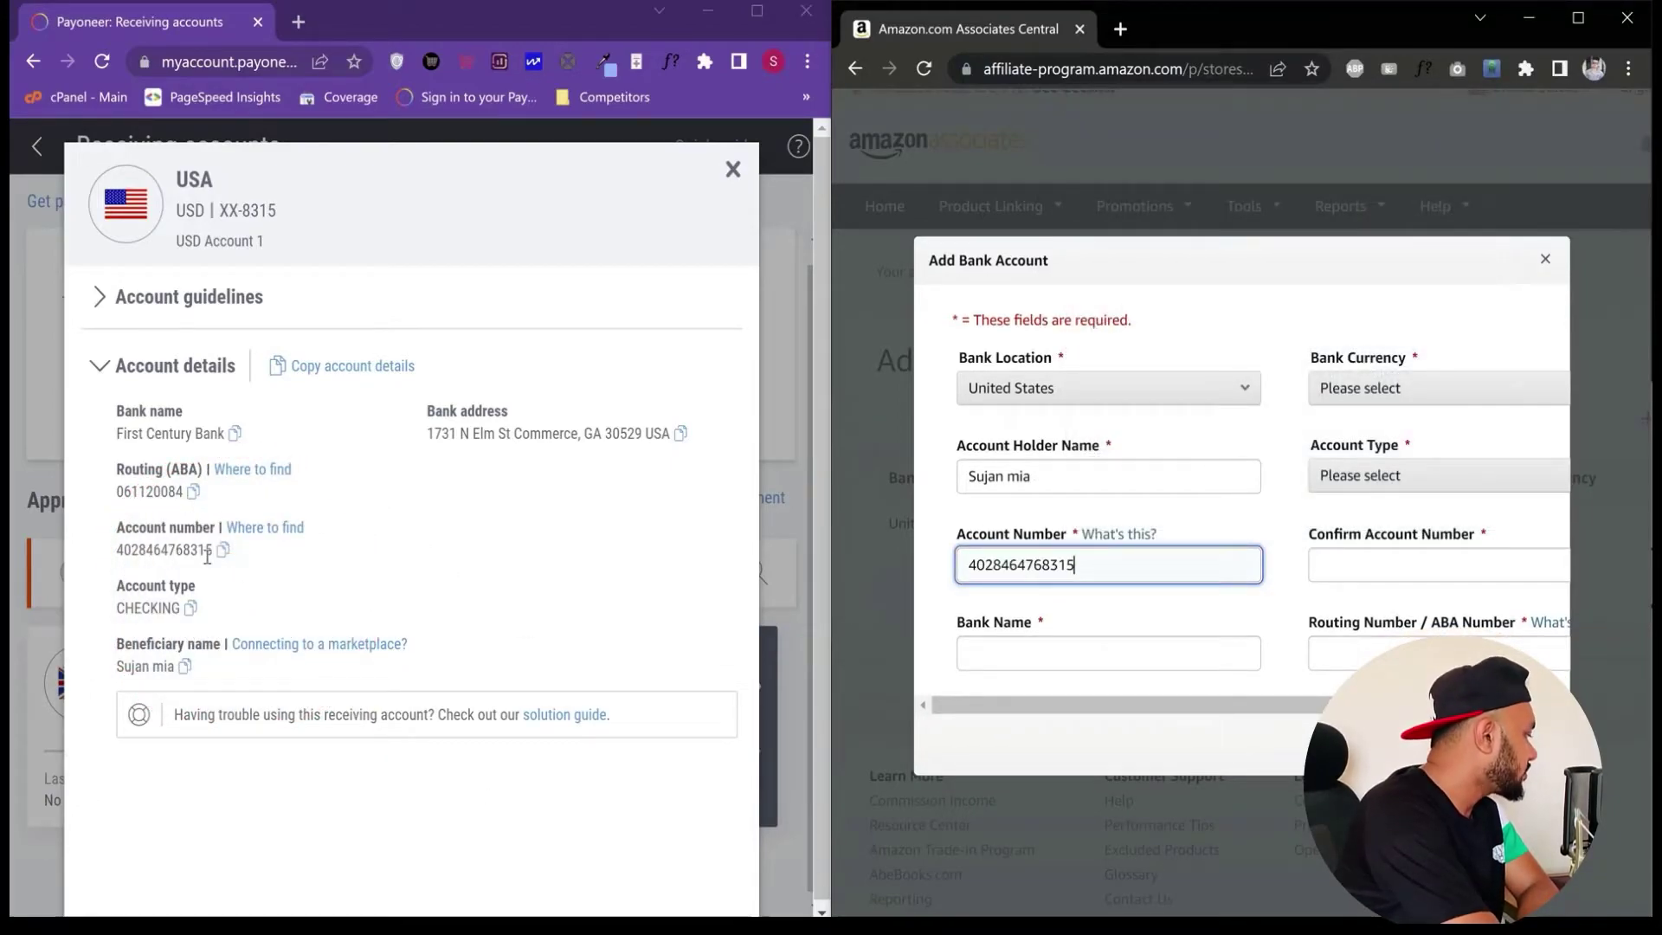
Paste First Century Bank from Payoneer into the Bank Name field
left_click(193, 490)
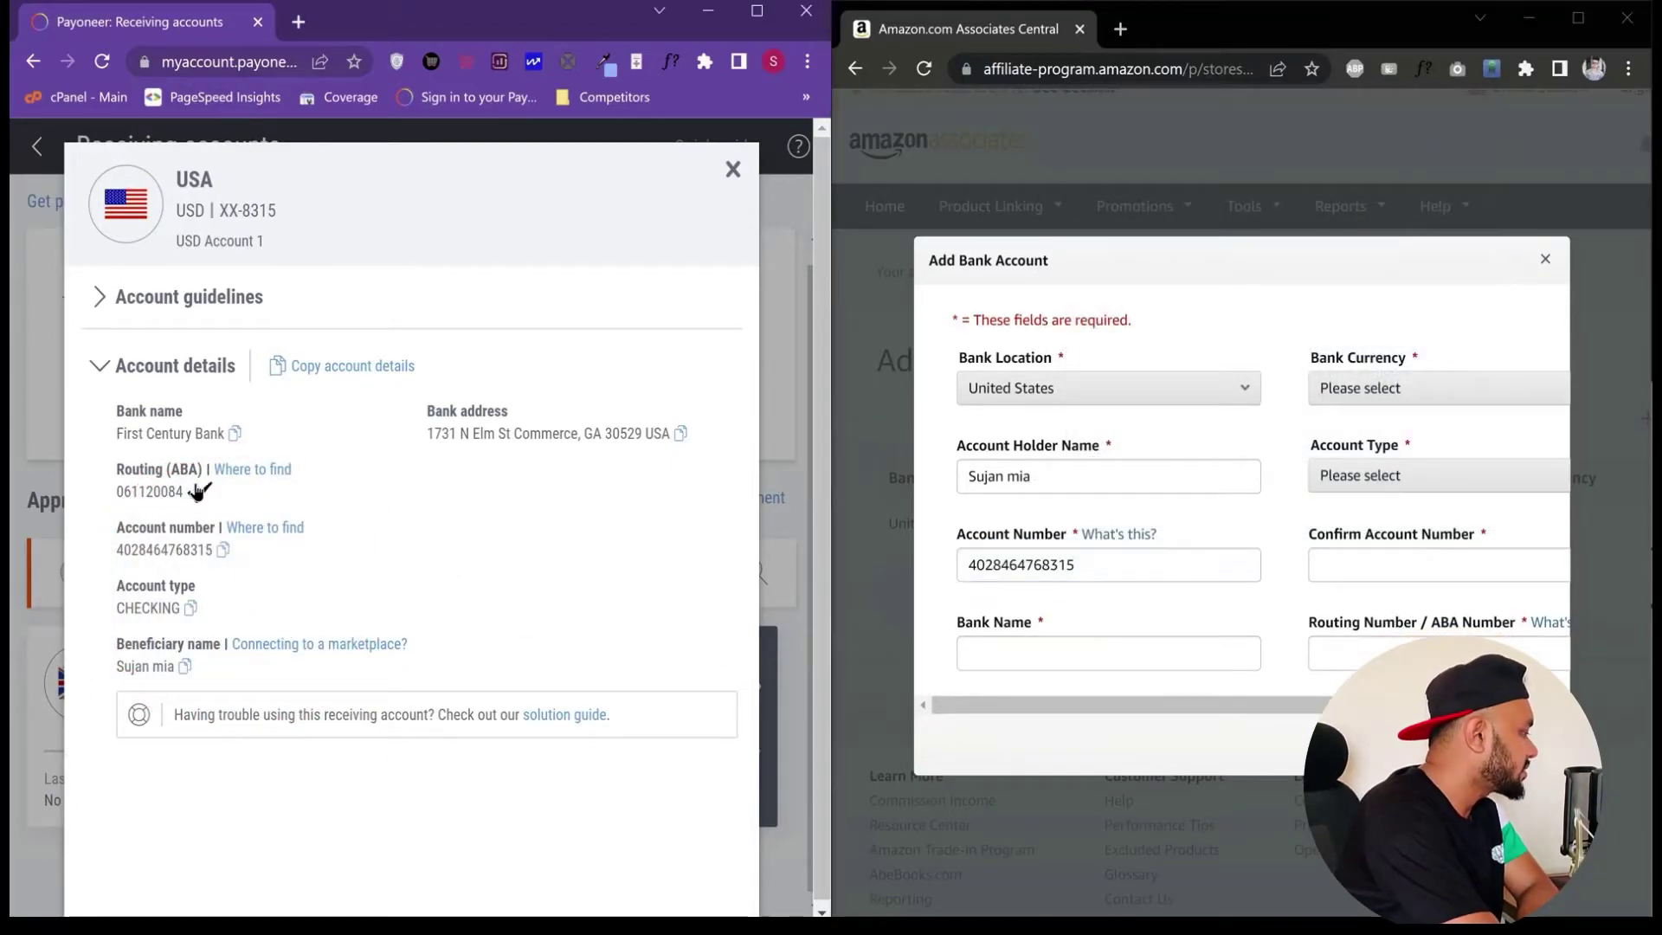
left_click(235, 433)
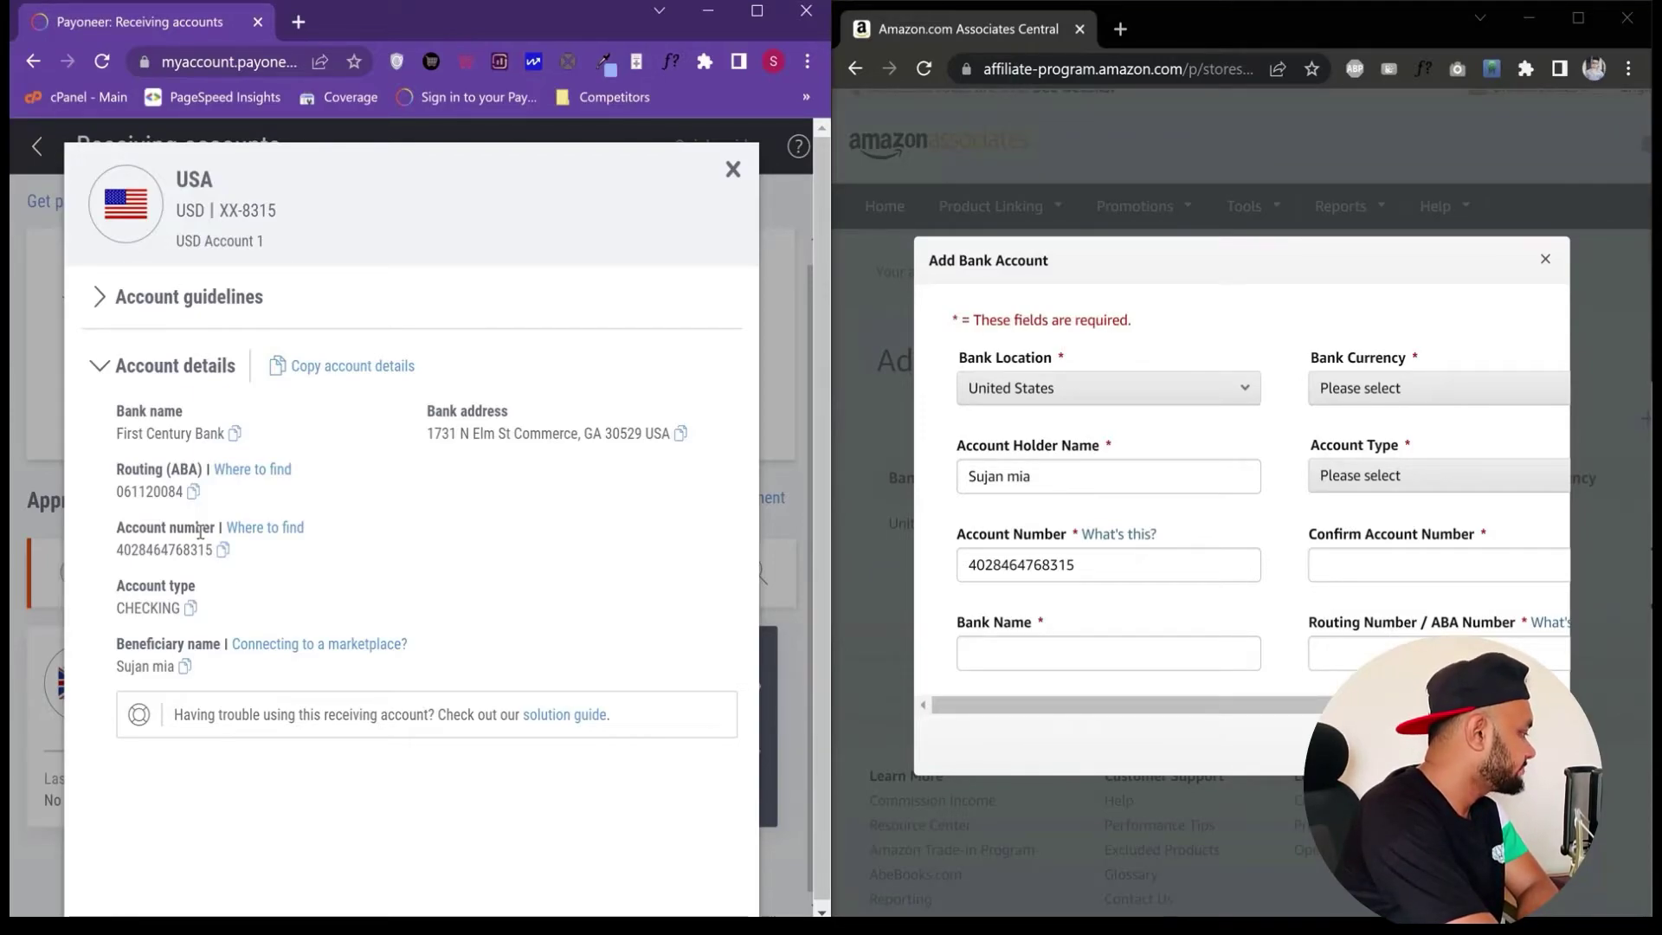
left_click(235, 433)
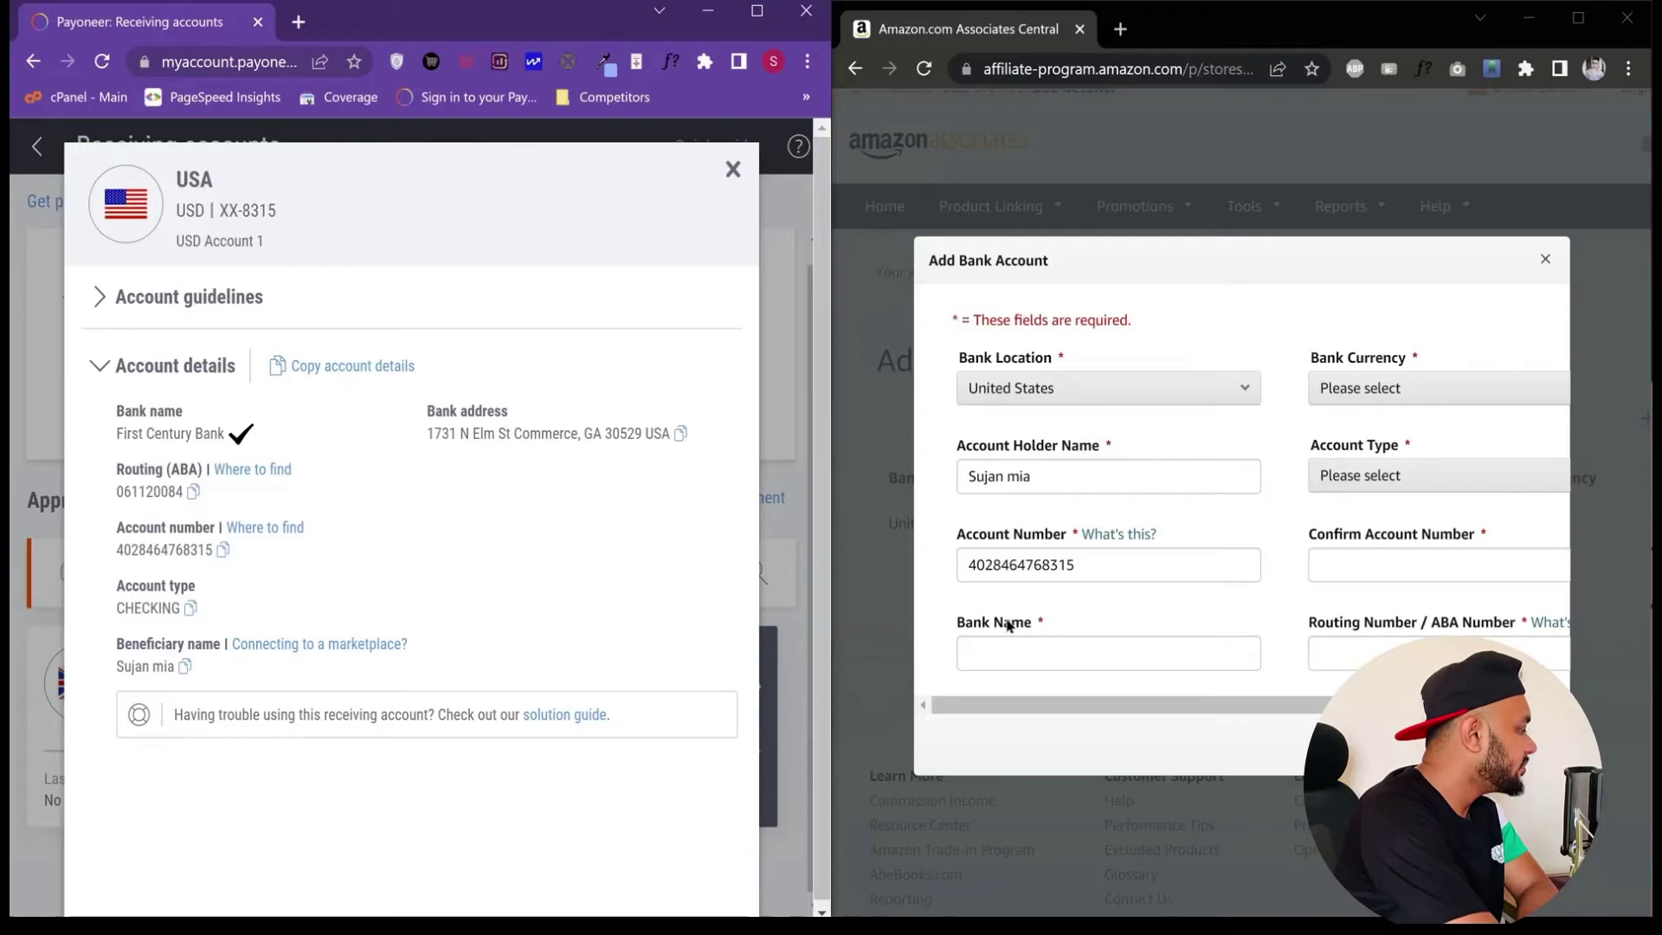
right_click(1028, 640)
left_click(1127, 438)
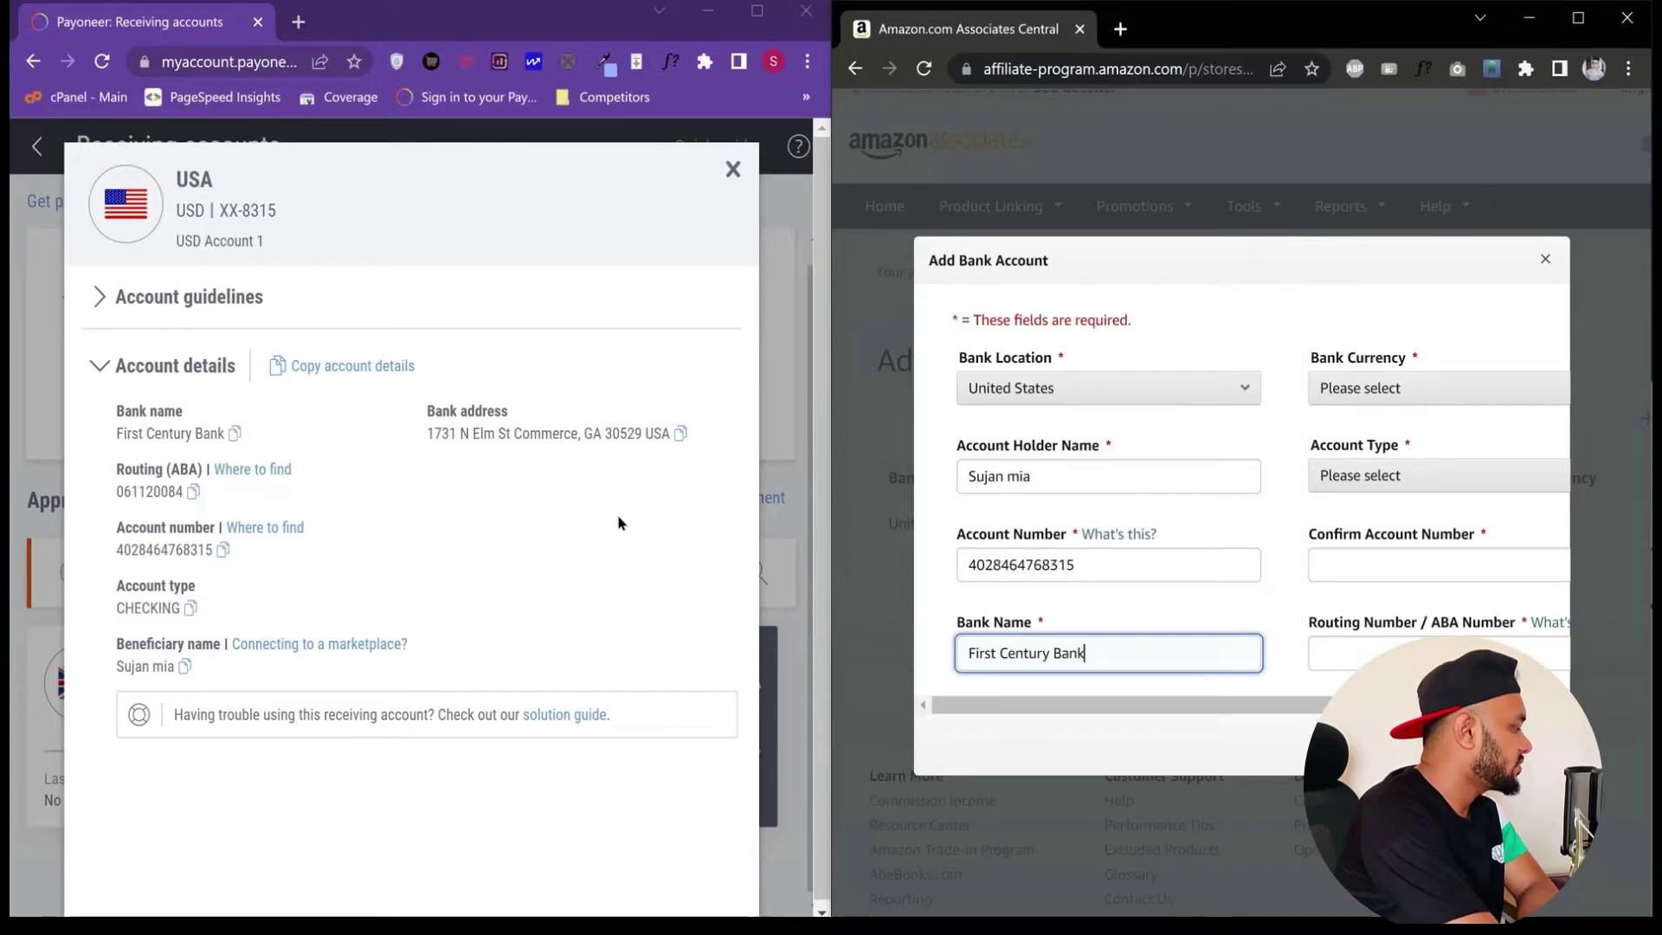
scroll(1172, 714, "right", 1)
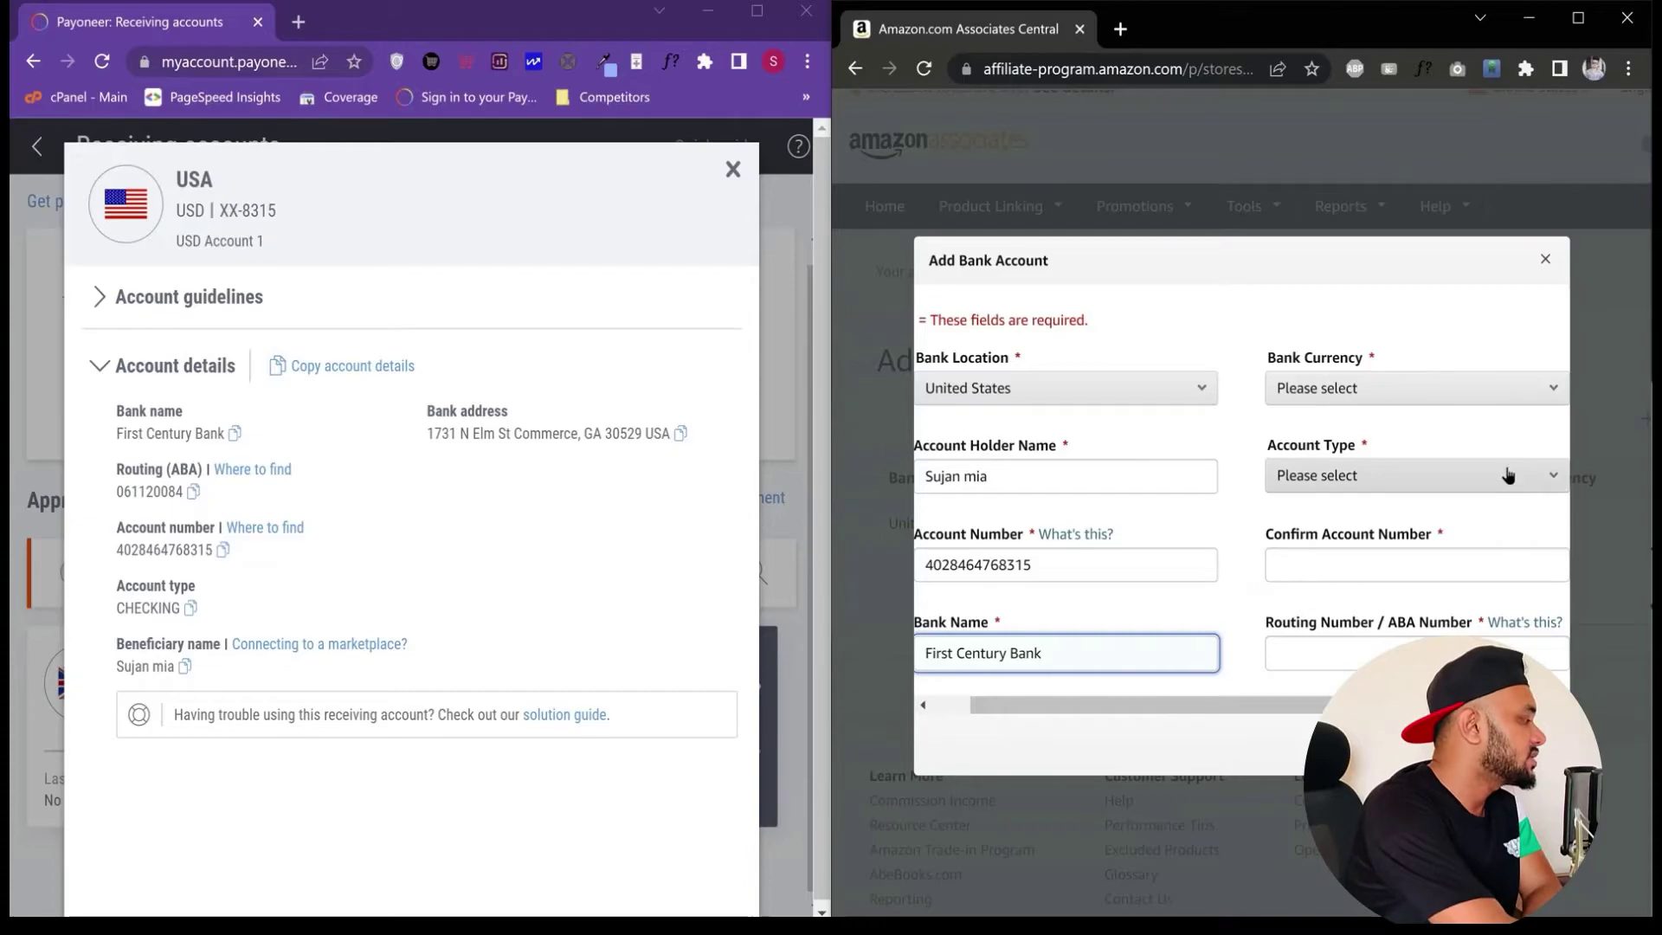
Choose US Dollars as bank currency and Checking as account type
left_click(1317, 389)
left_click(1341, 395)
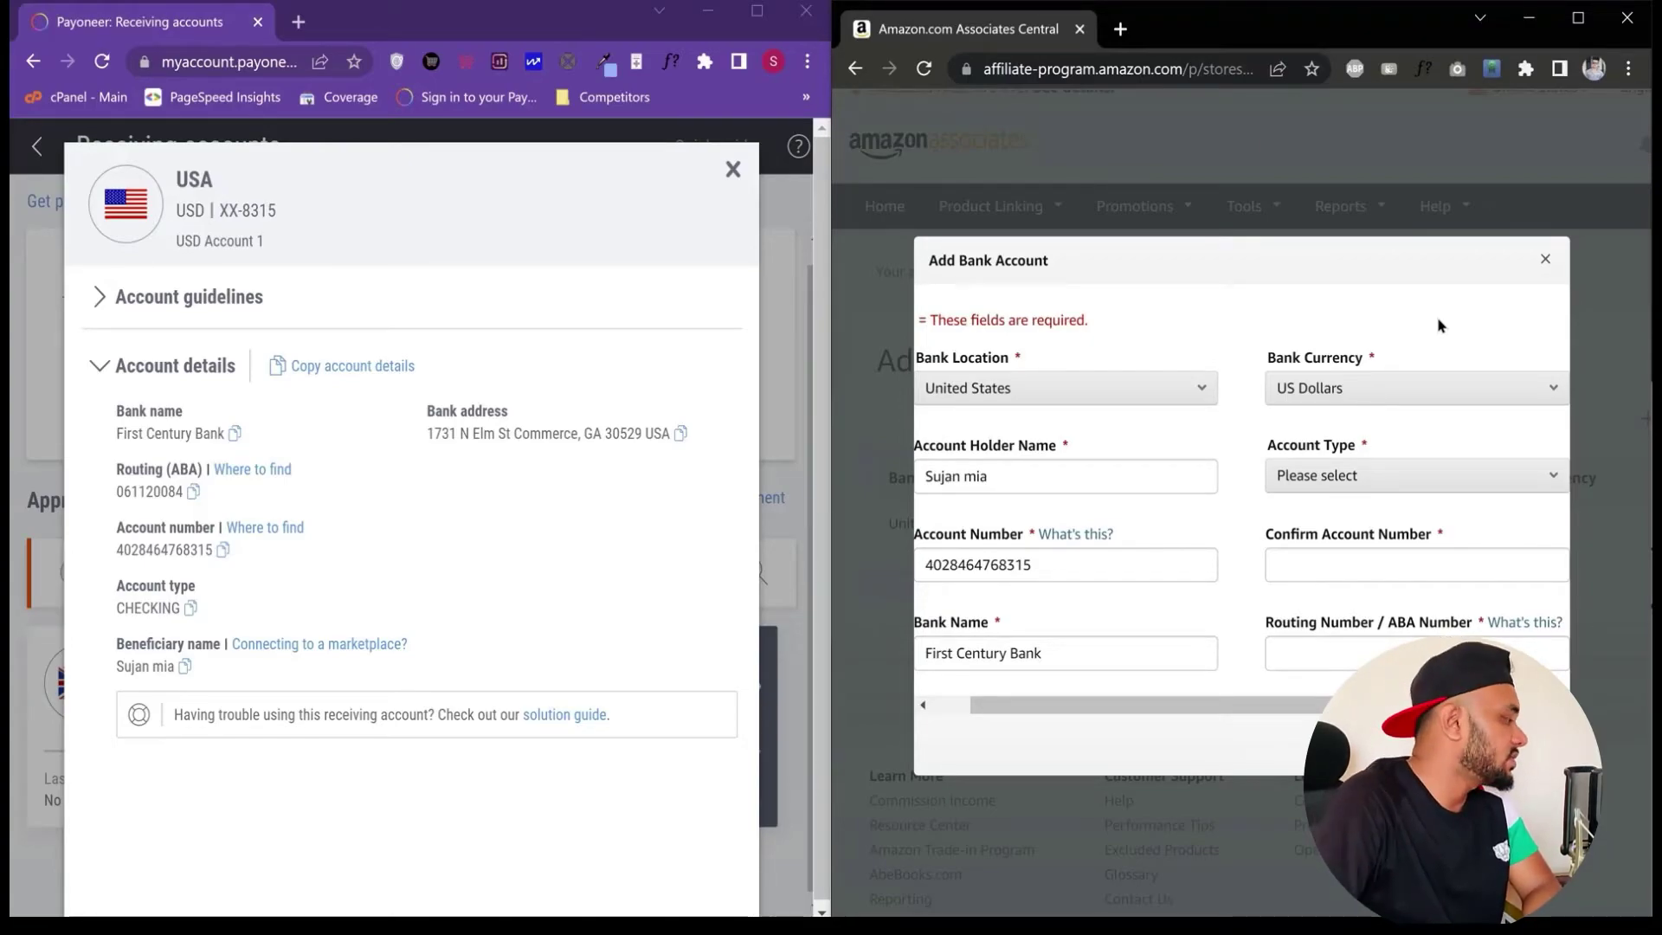
left_click(1312, 487)
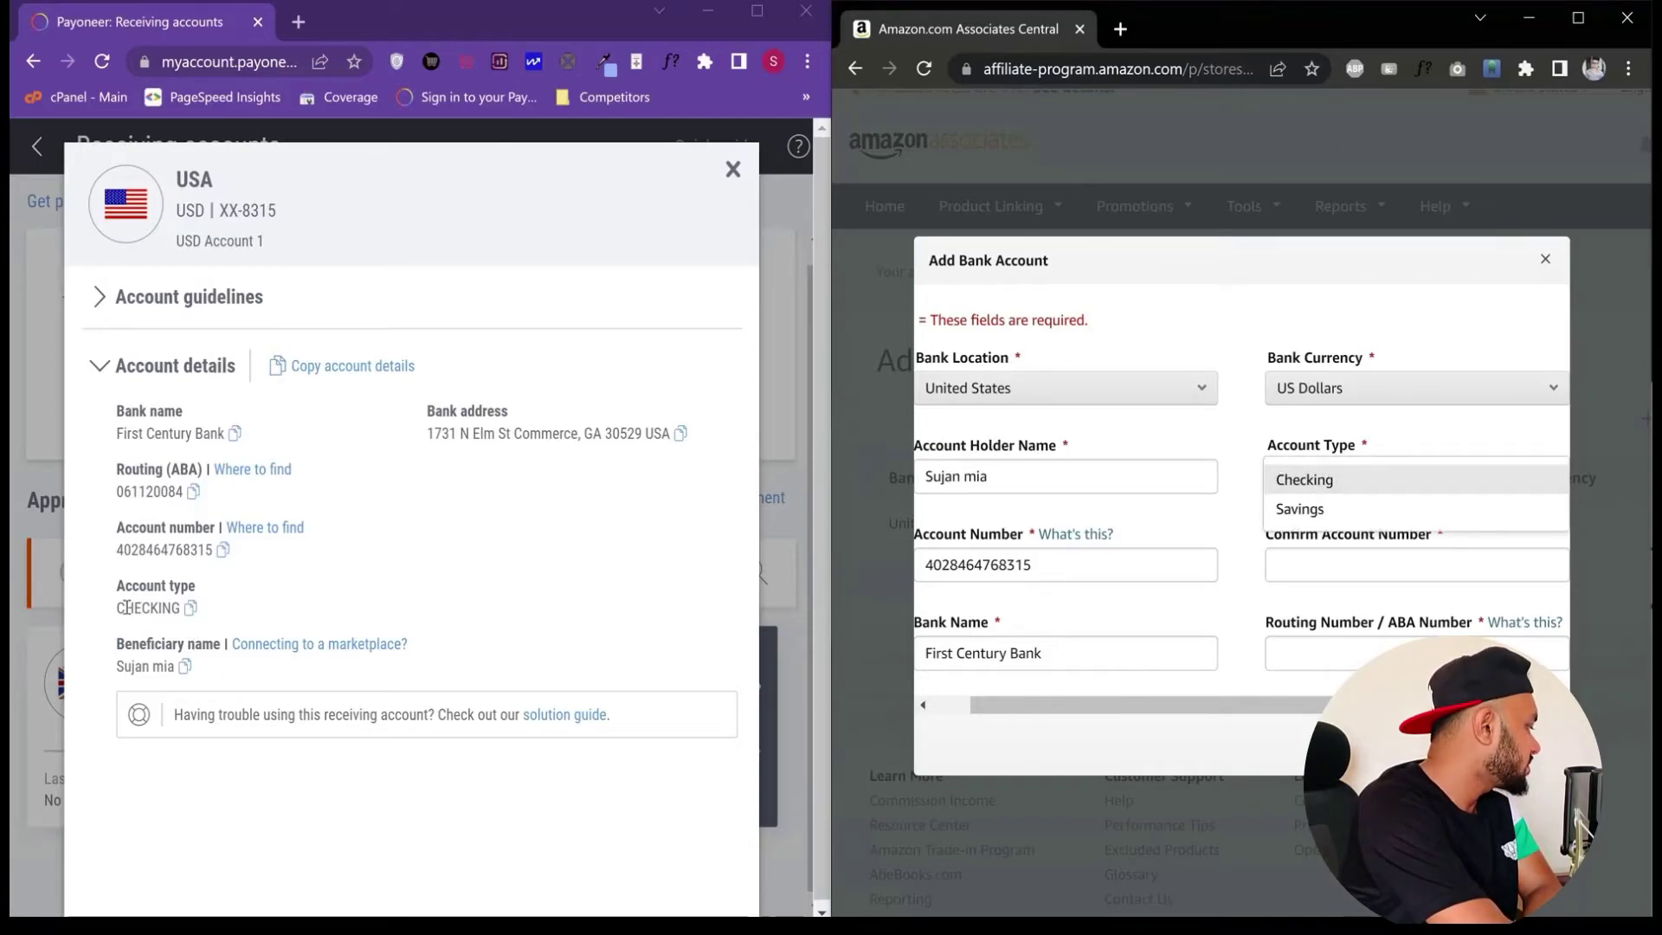
left_click(1317, 485)
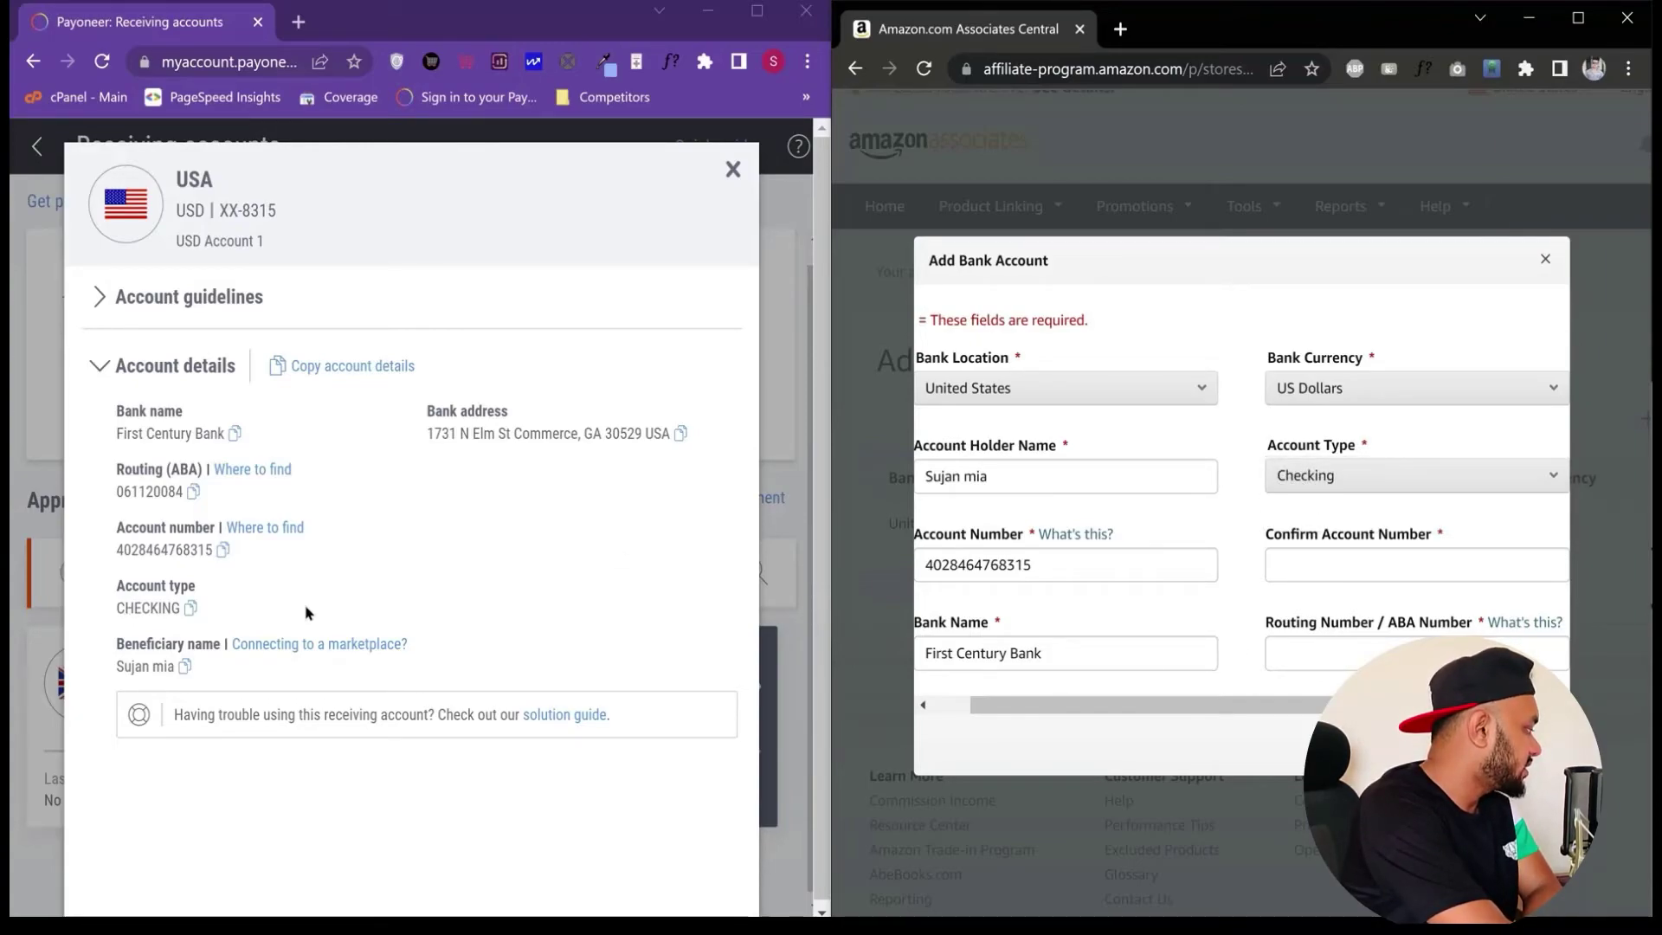
Copy the Payoneer account number and ready the Confirm Account Number field for pasting
left_click(224, 550)
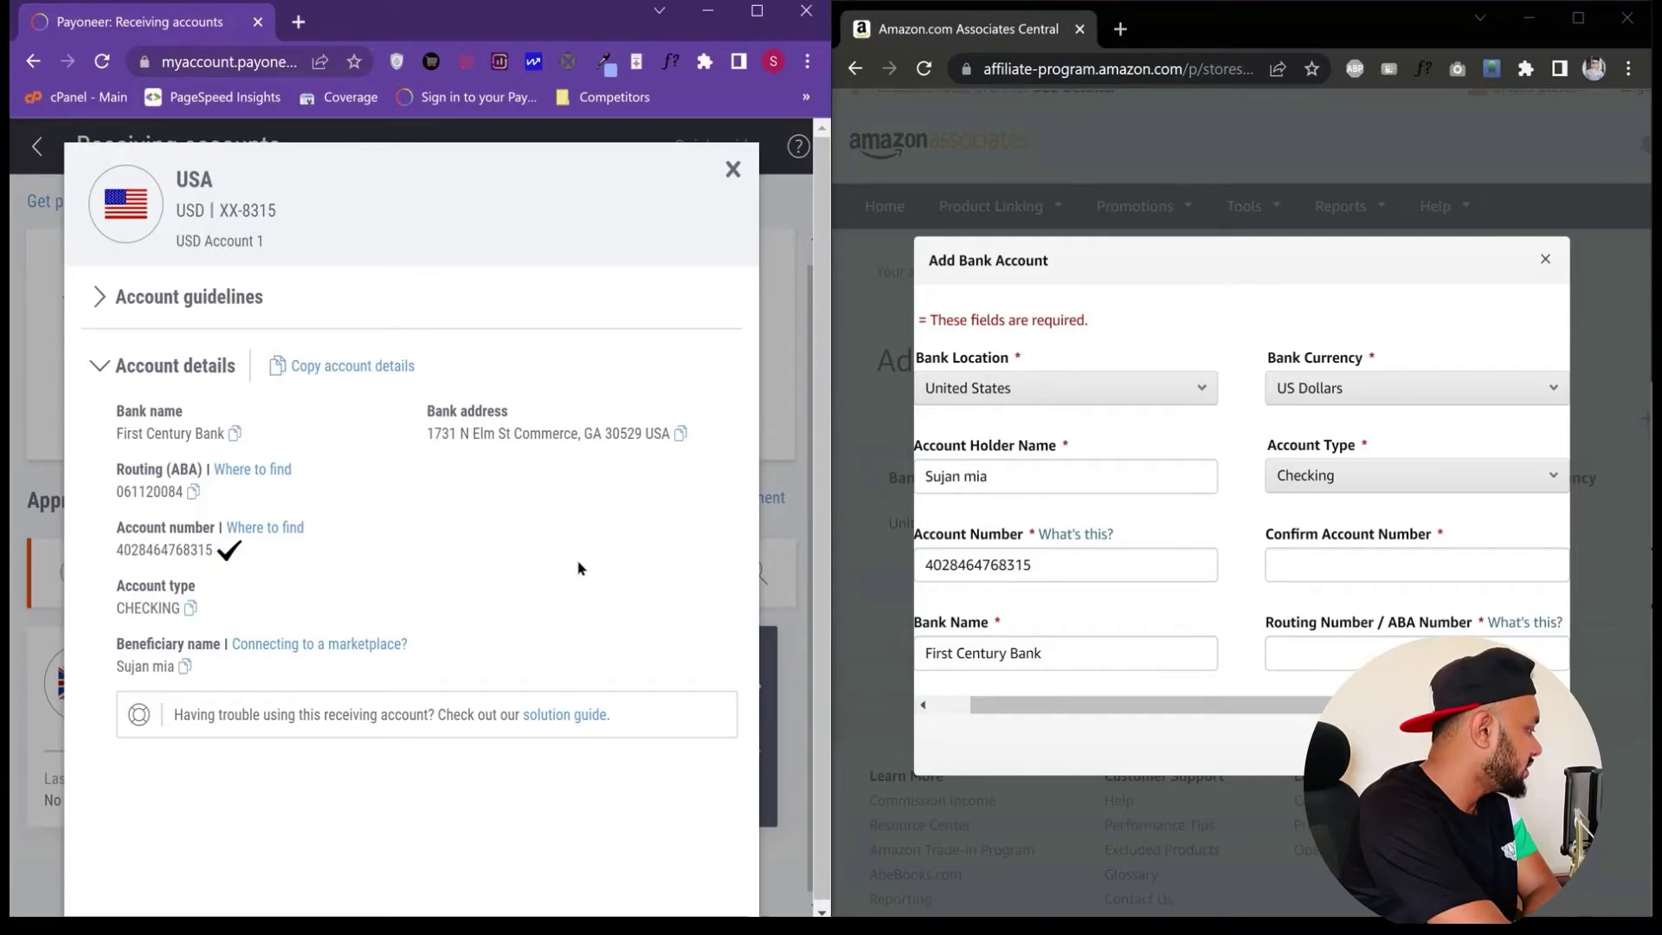
left_click(1350, 564)
right_click(1350, 564)
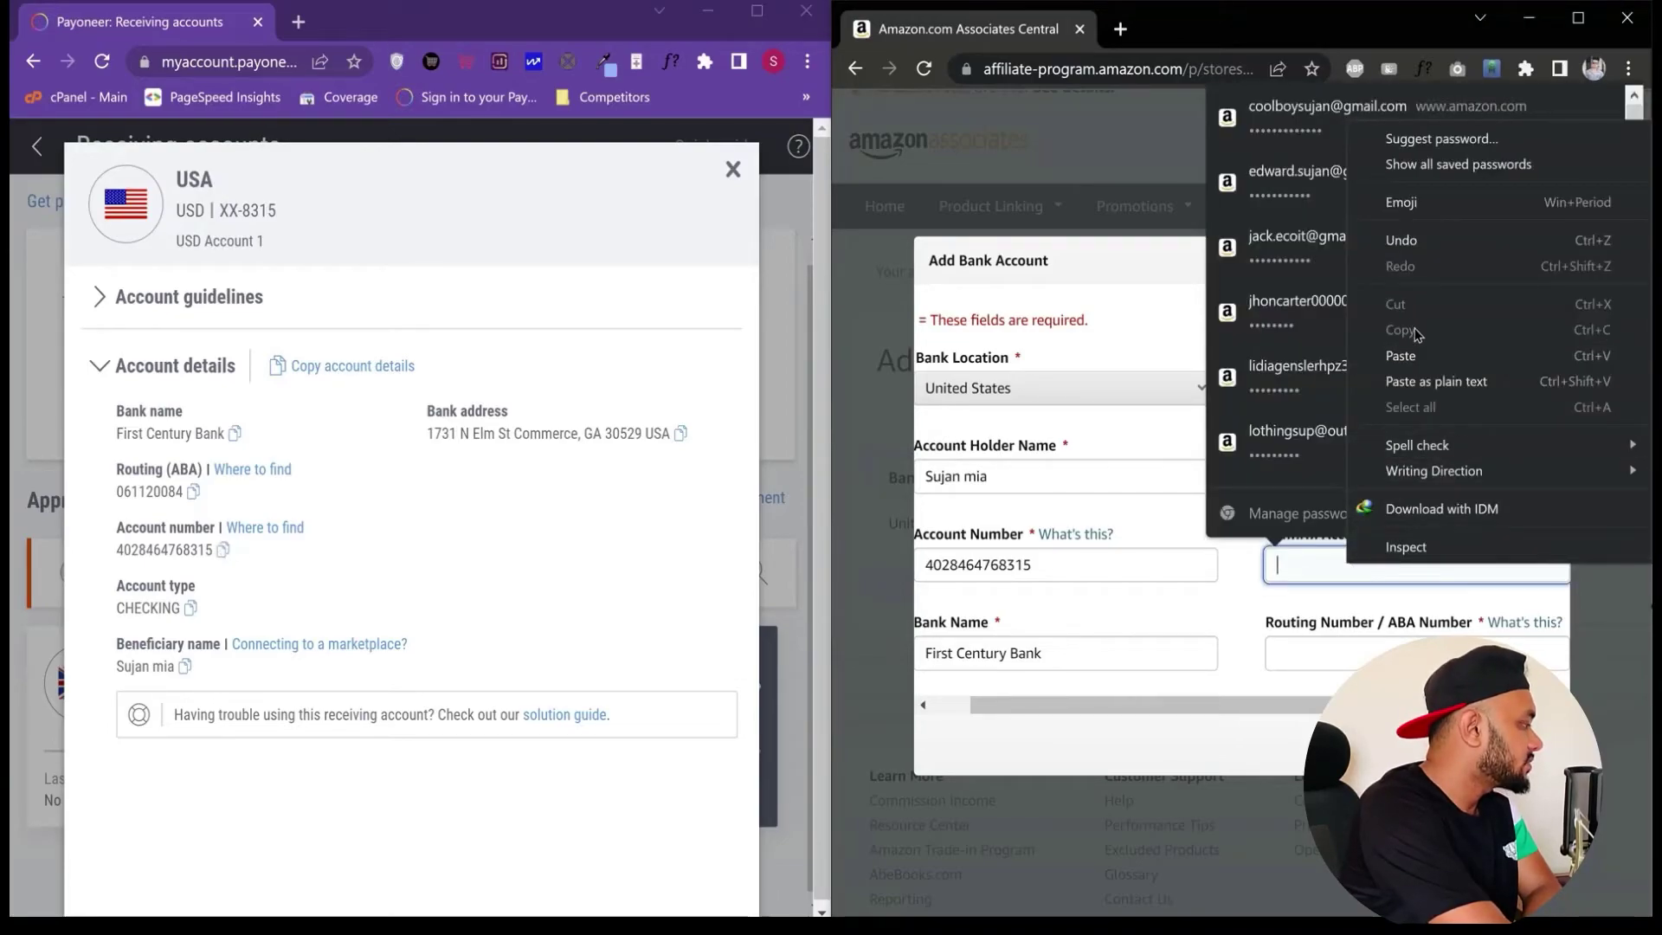
Paste the account number into Confirm Account Number, then paste and clear a wrong routing value
left_click(1422, 355)
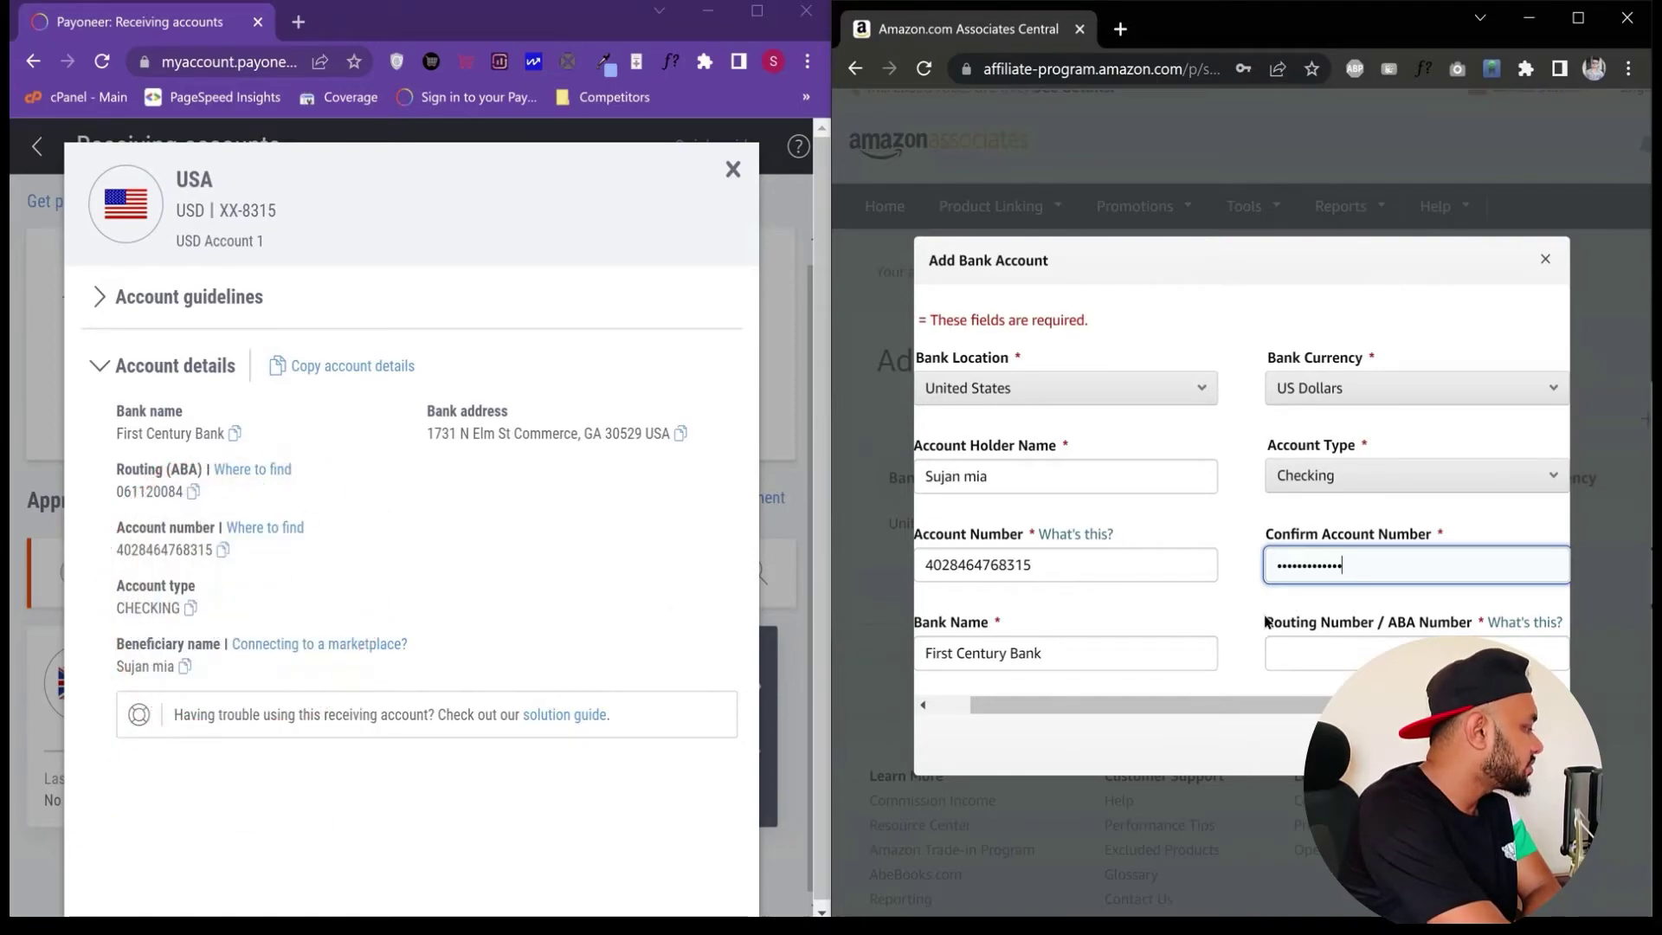
left_click_drag(1155, 710, 897, 729)
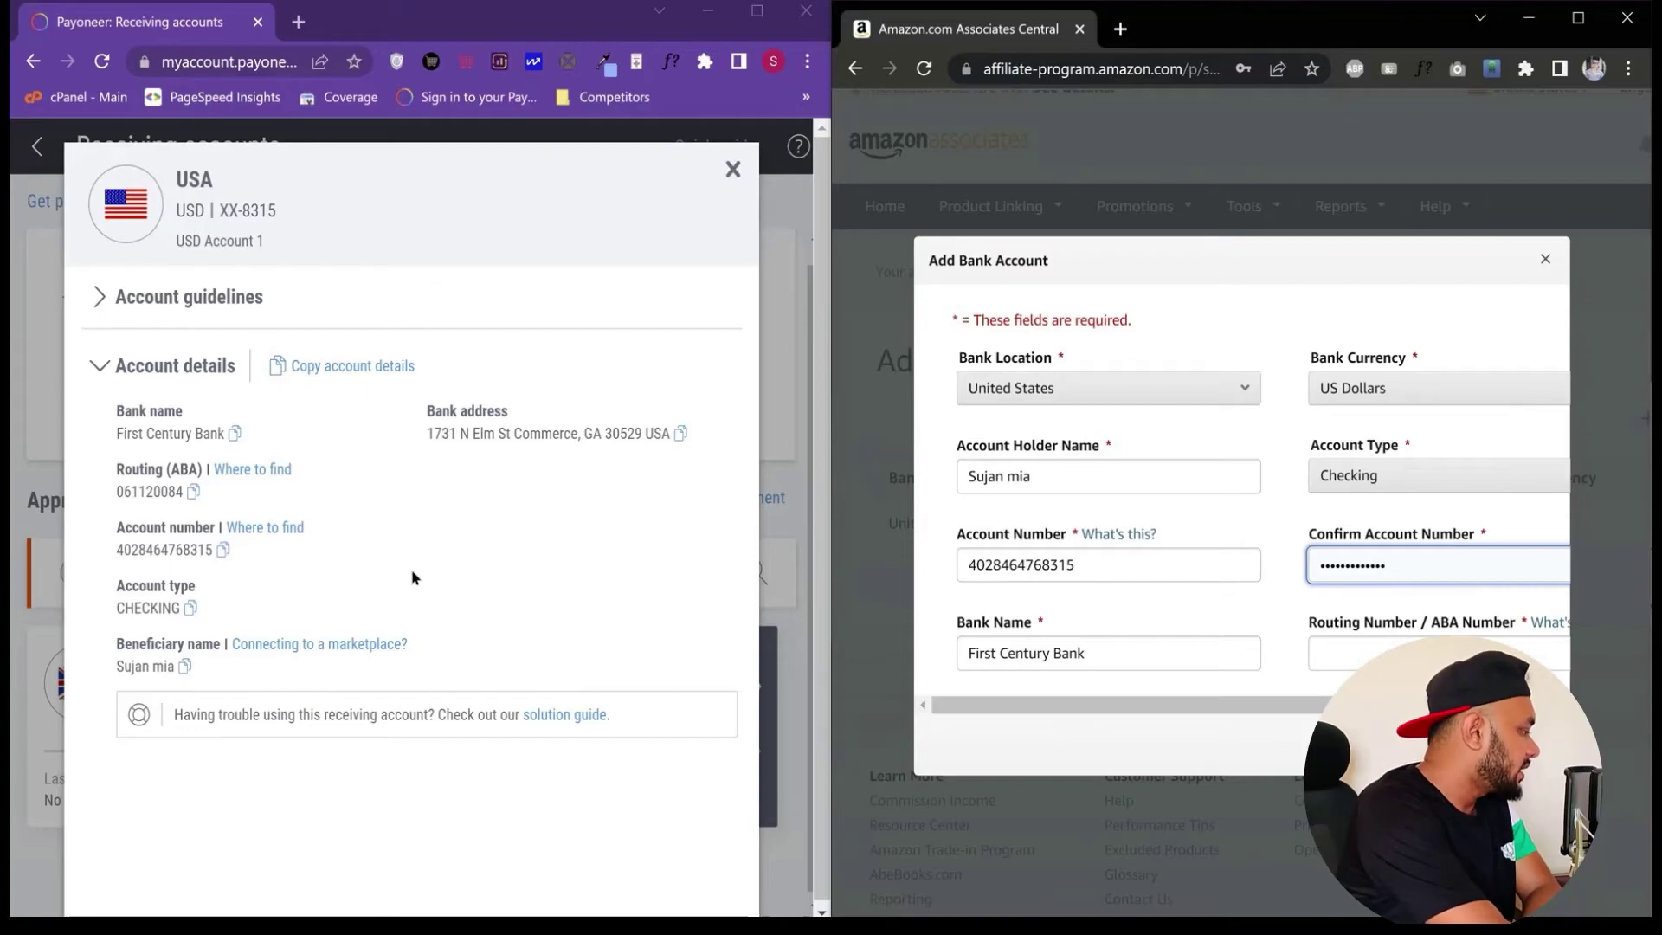
left_click(223, 550)
left_click(1351, 659)
right_click(1351, 660)
left_click(1394, 415)
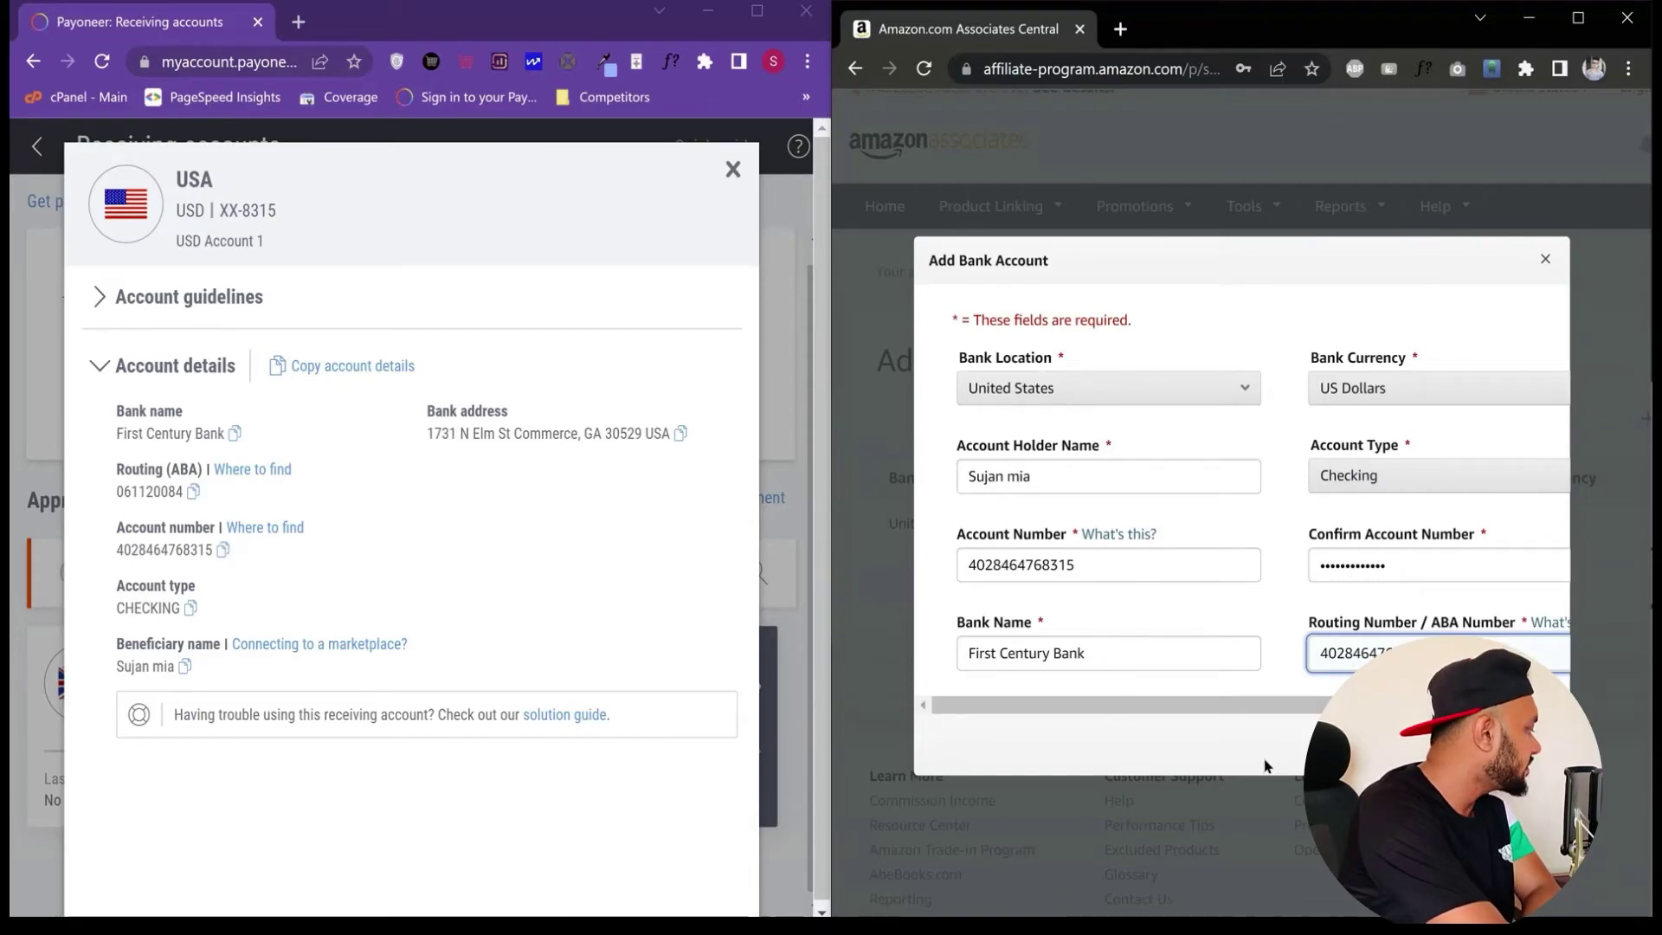
key("ctrl+a")
key("BackSpace")
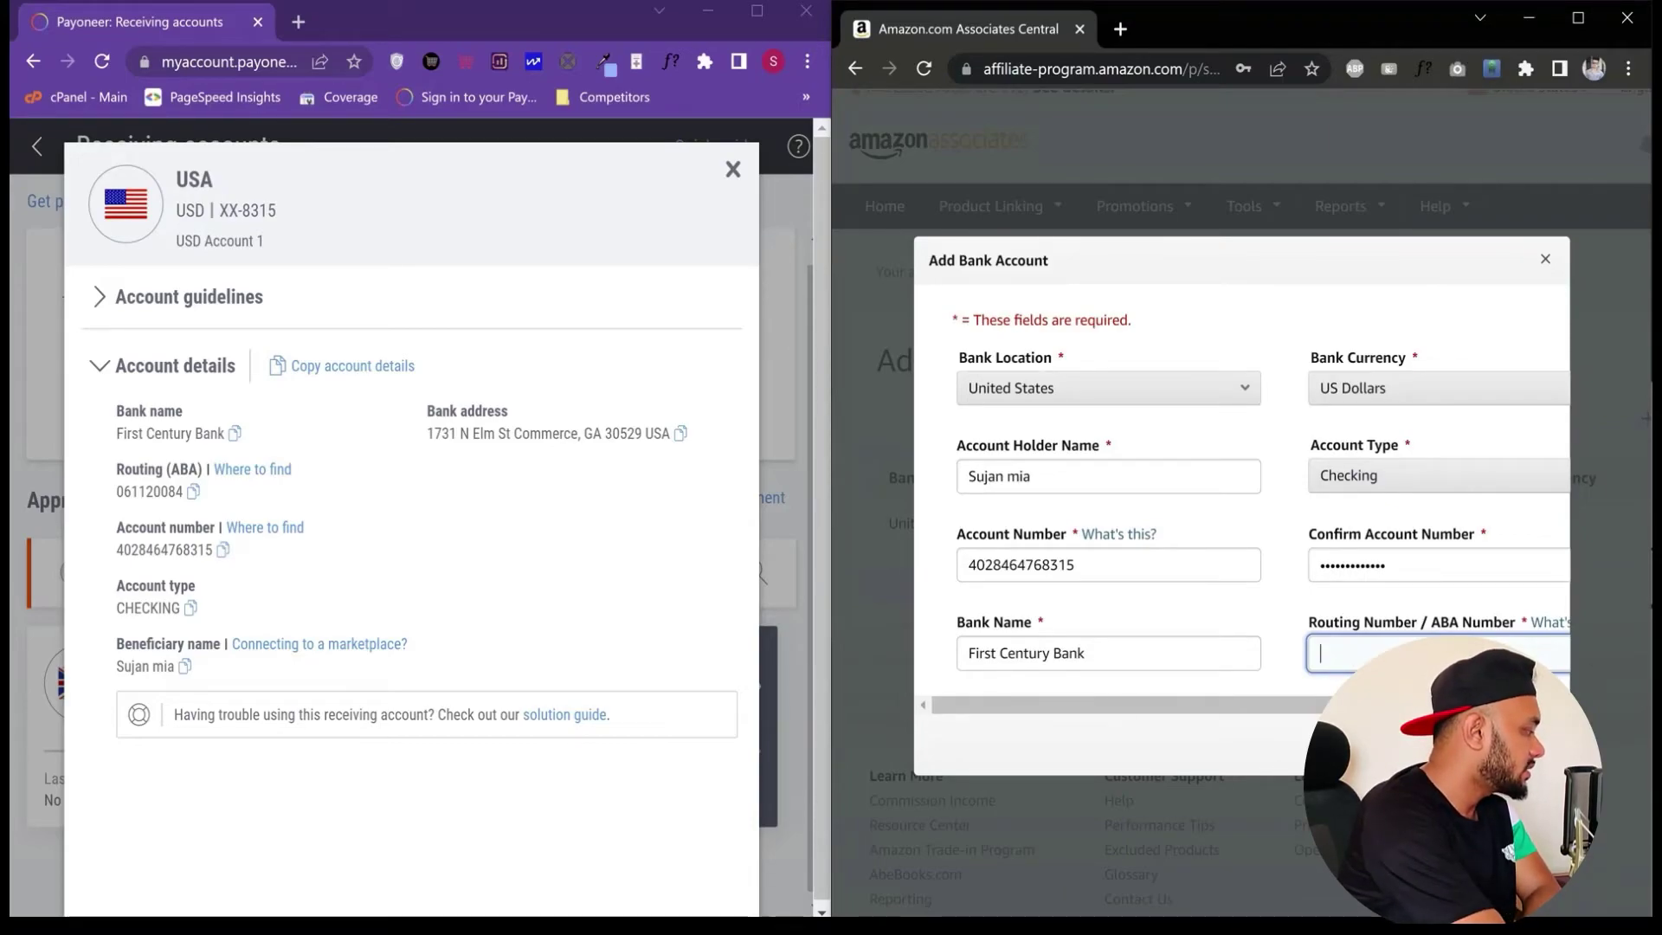
Paste the Payoneer routing number into the Routing Number / ABA Number field
left_click(193, 491)
left_click(1364, 642)
right_click(1363, 642)
left_click(1455, 434)
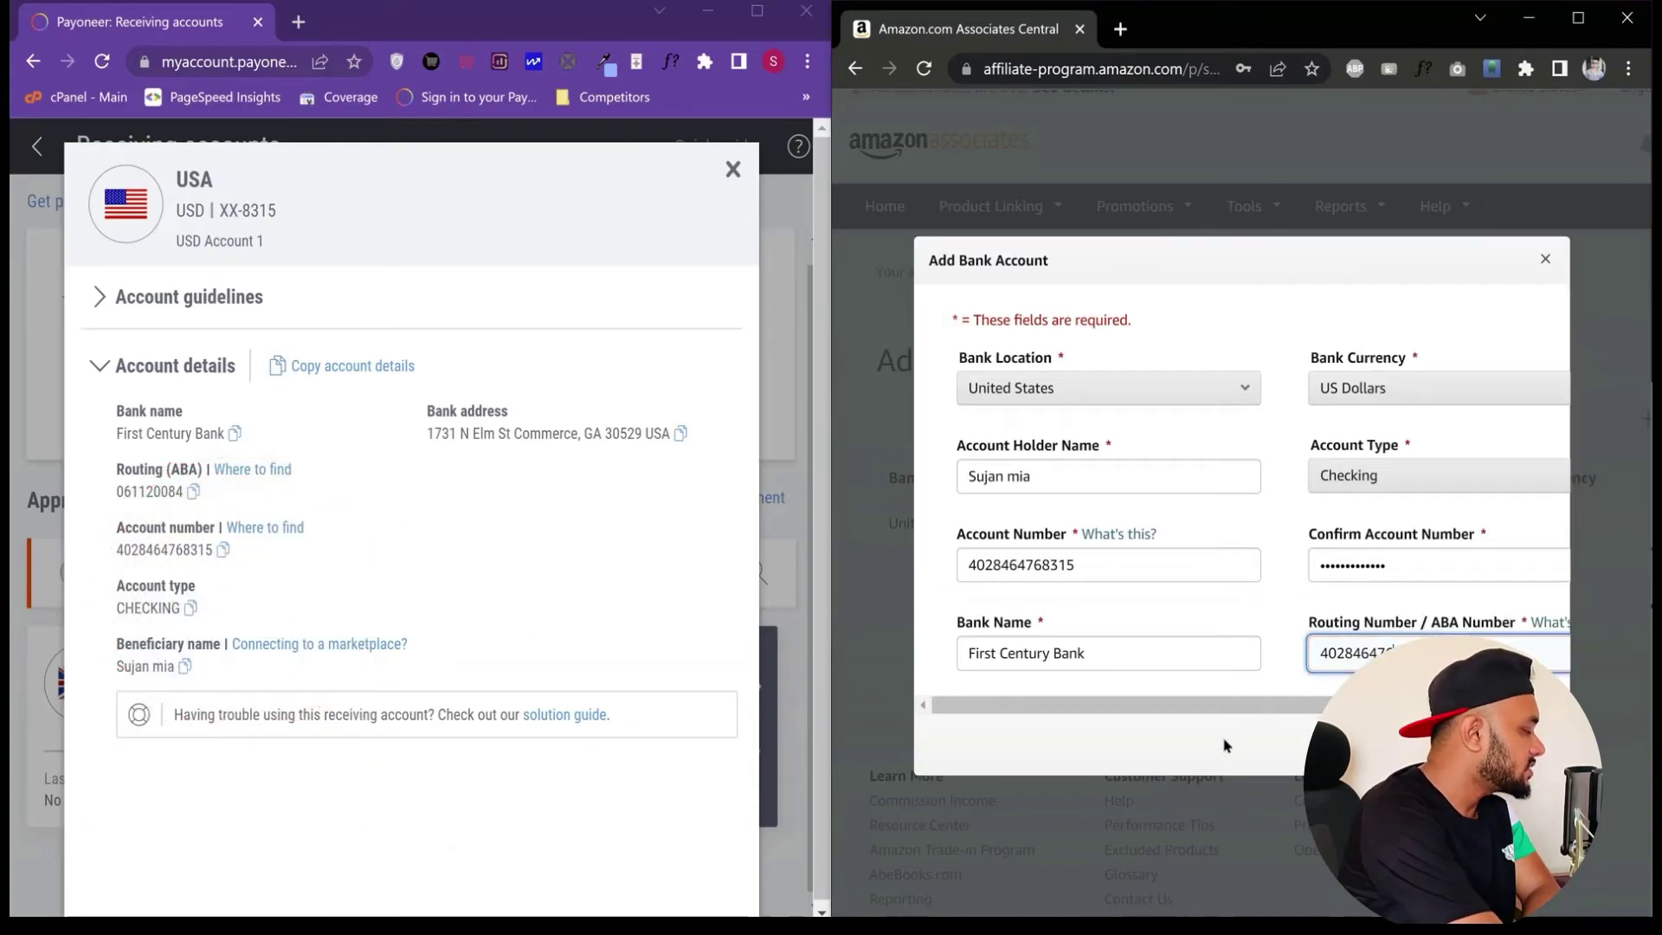